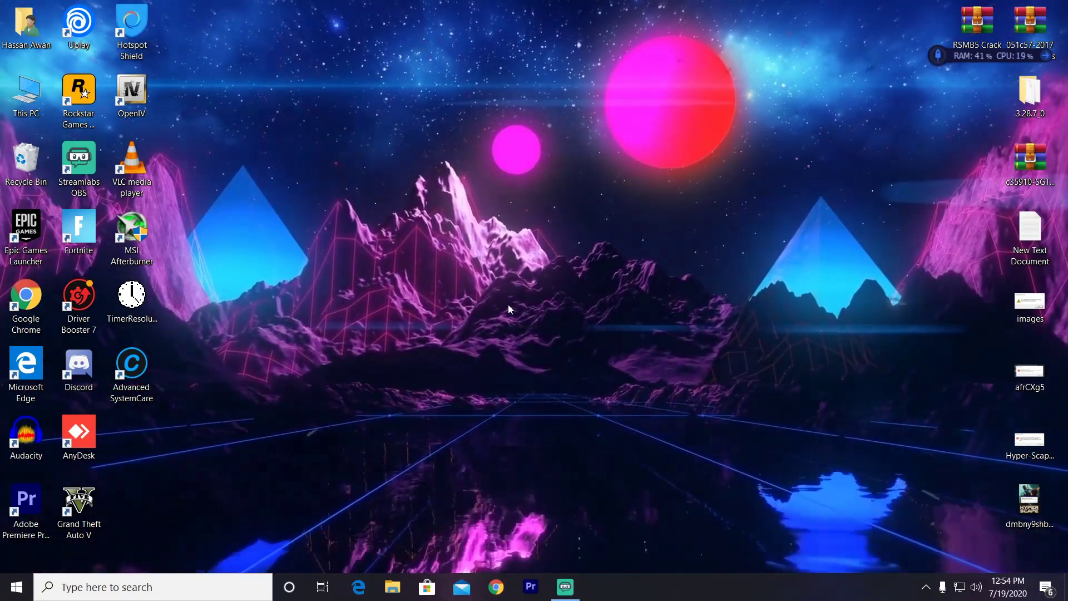
Launch AMD Radeon Software from the desktop's right-click menu, opening its Graphics settings.
right_click(494, 236)
click(562, 253)
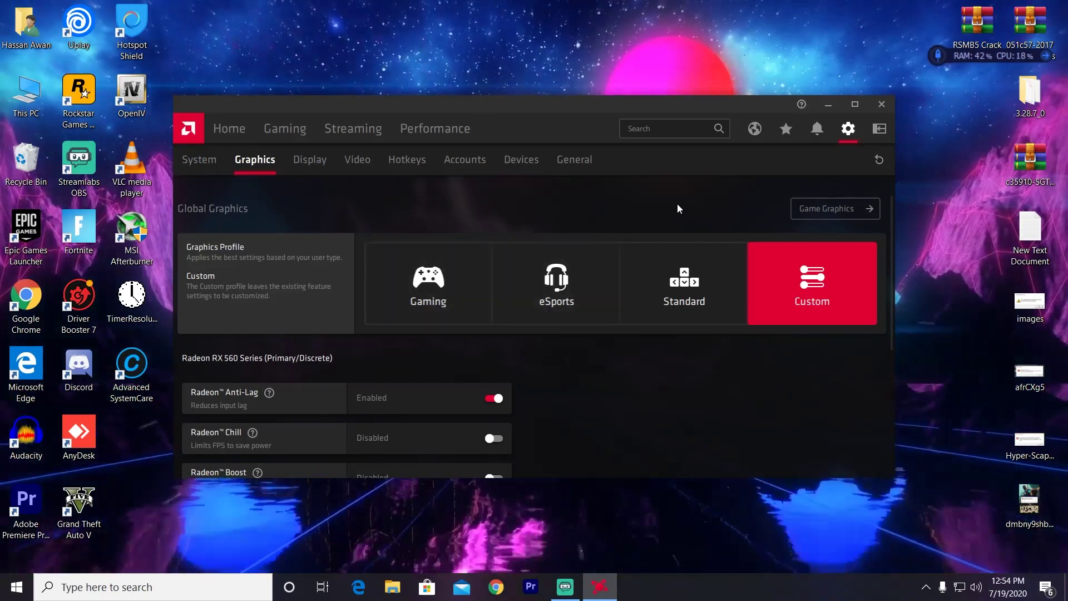
In Chrome, go to amd.com/en/support and download the auto-detect Radeon driver installer.
click(496, 587)
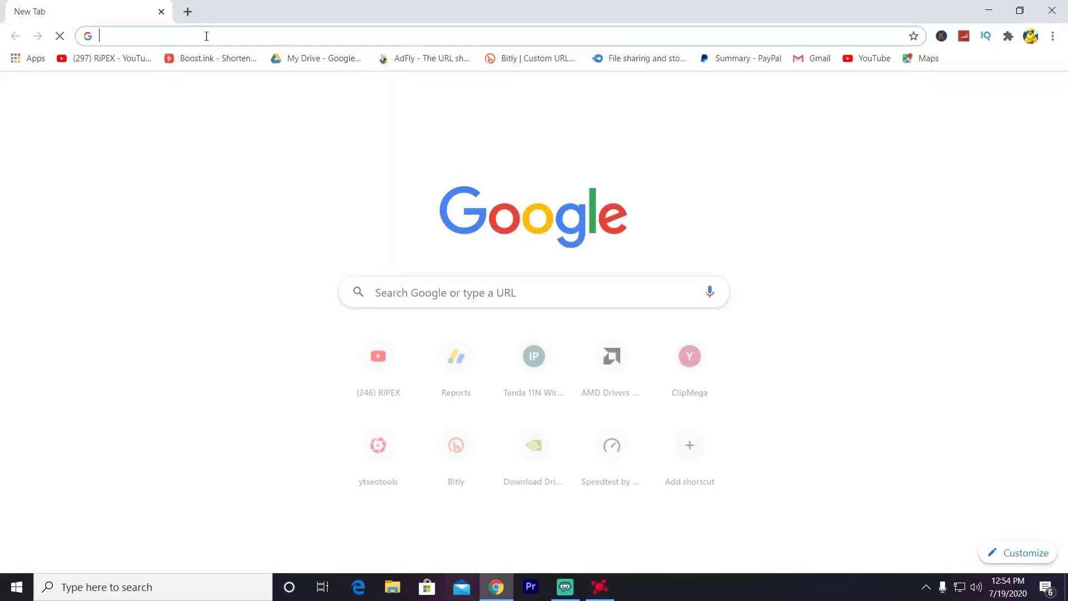
text(amd.com/en/support)
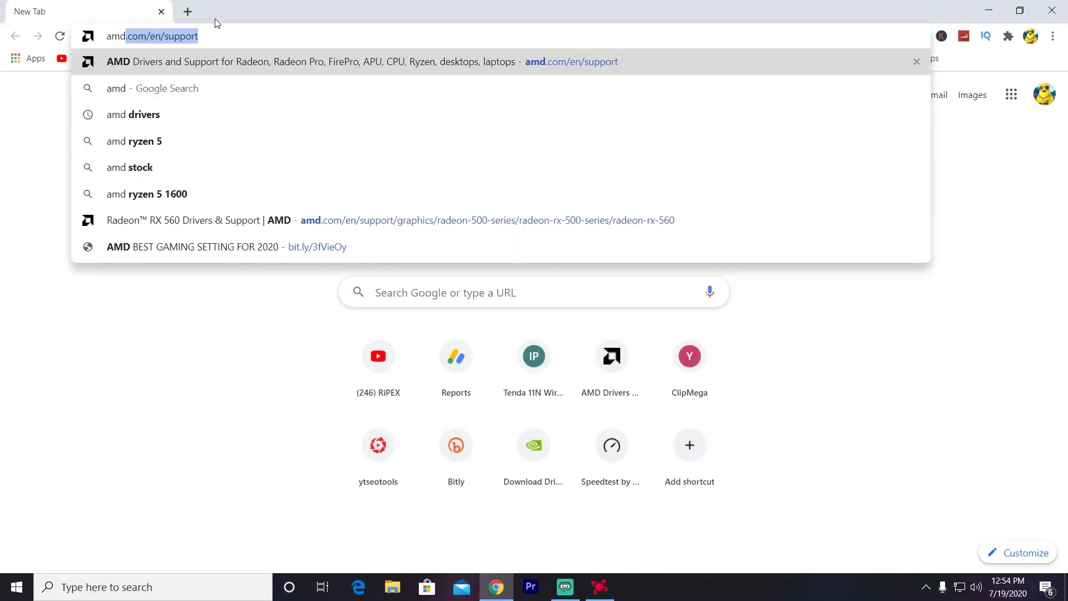
key(Return)
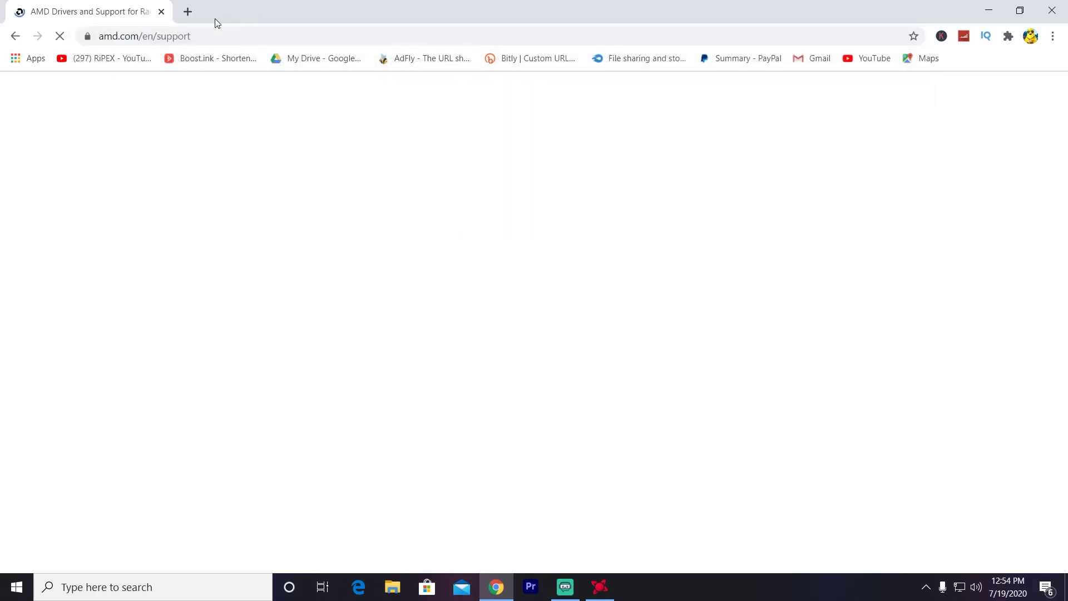
scroll(293, 310, down, 1)
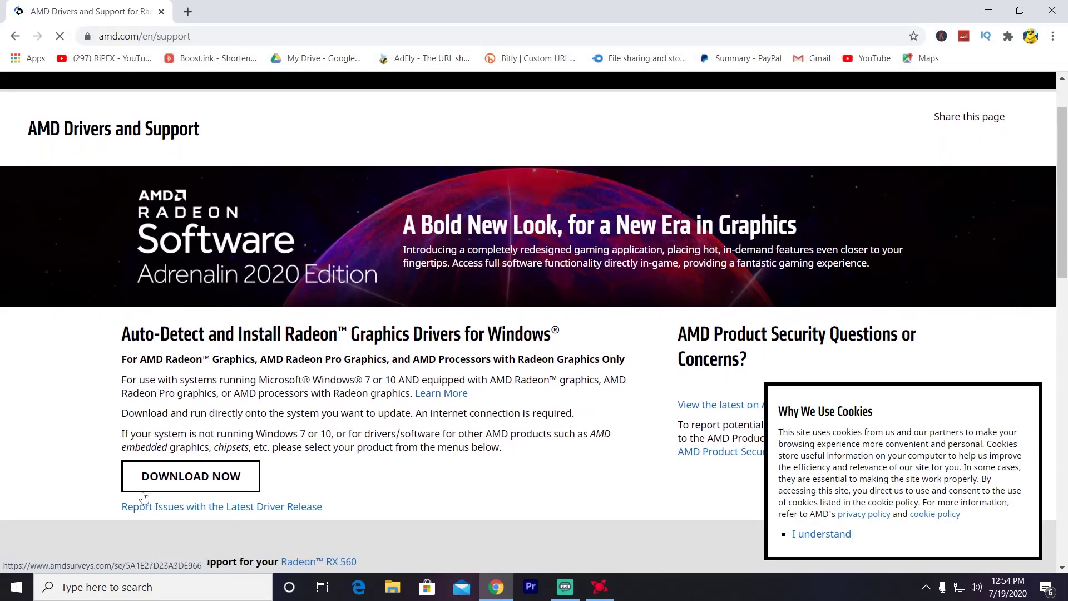
click(195, 481)
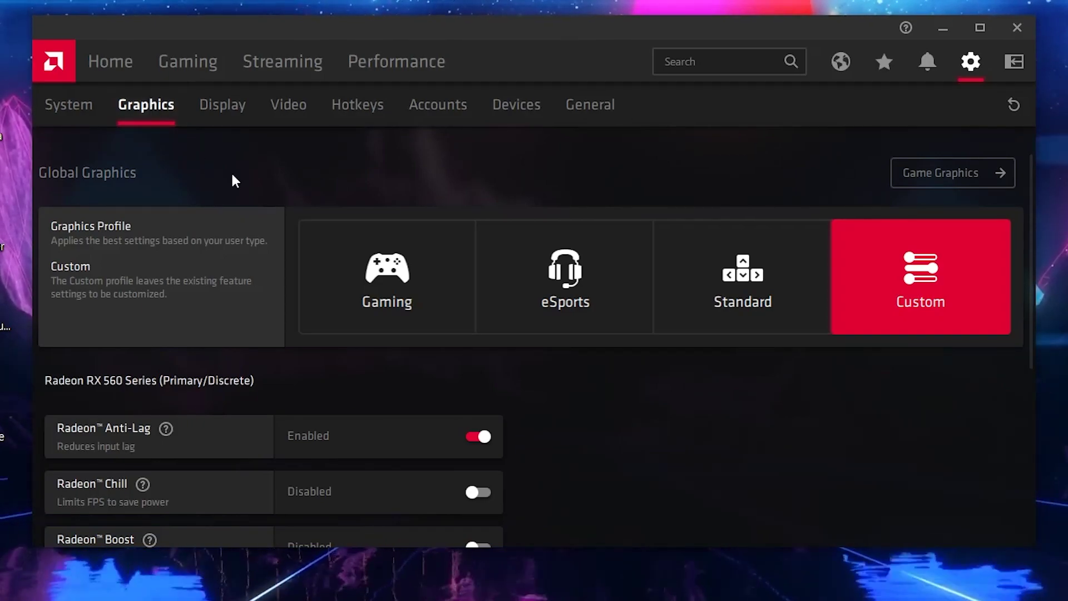
Turn Radeon Boost on and back off, leaving Anti-Lag disabled and Image Sharpening at 80%.
scroll(167, 223, down, 5)
scroll(112, 211, up, 1)
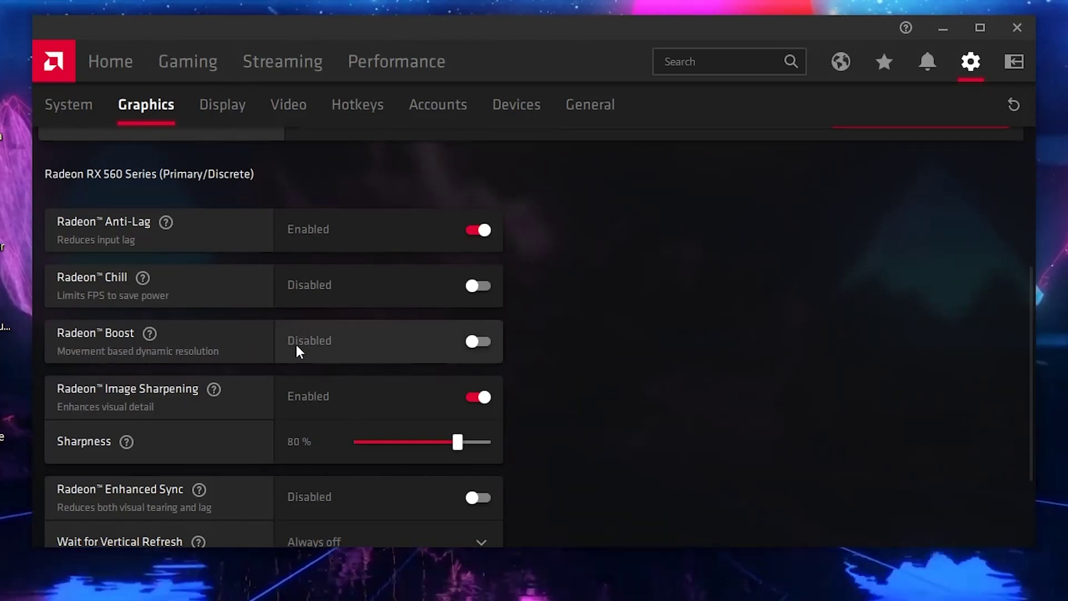
click(383, 337)
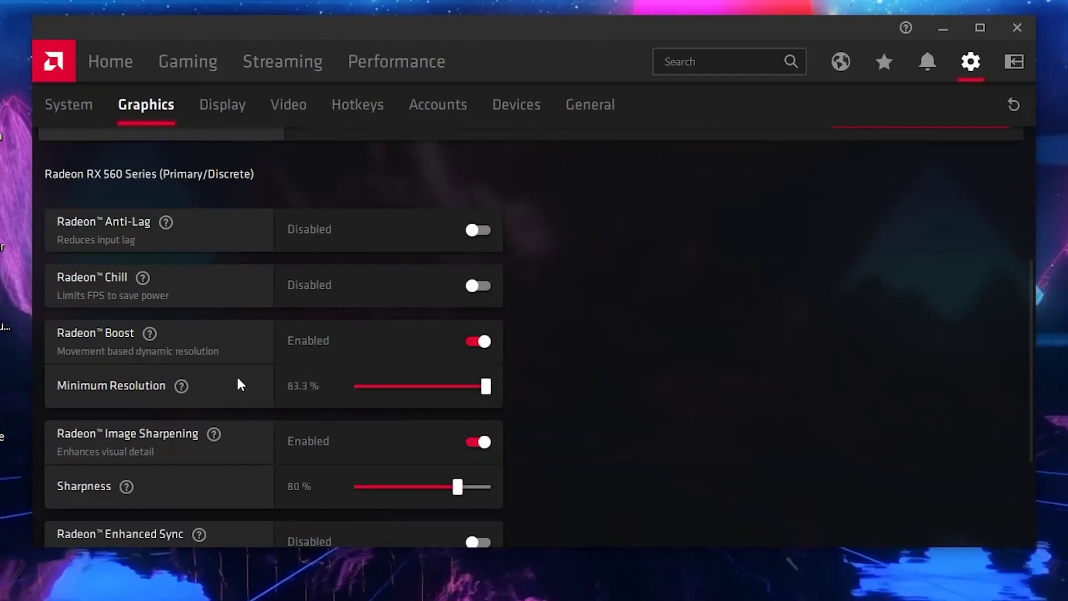
click(479, 329)
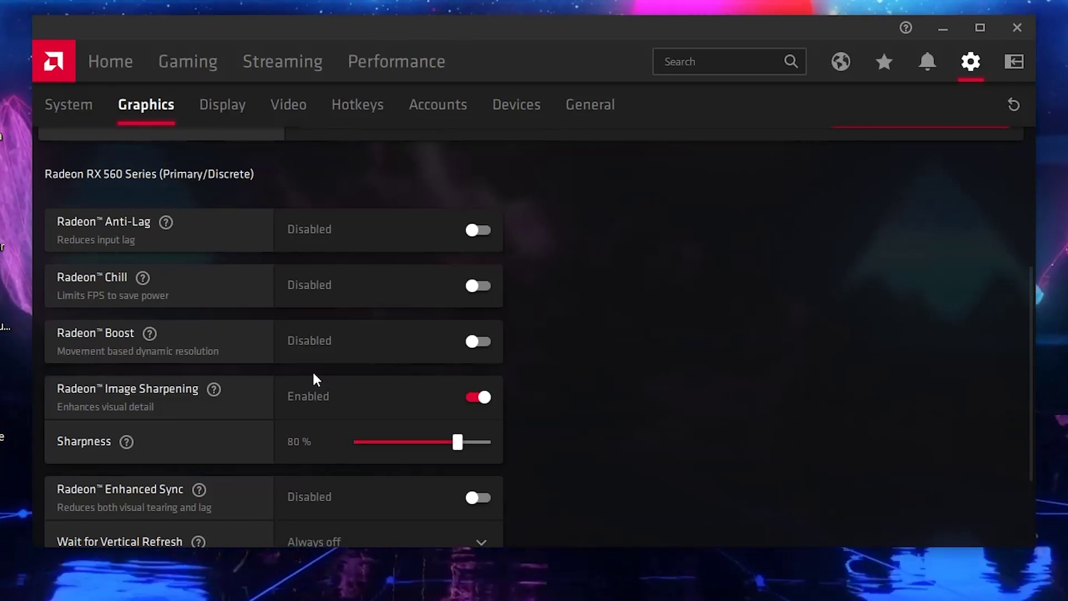
scroll(313, 373, down, 2)
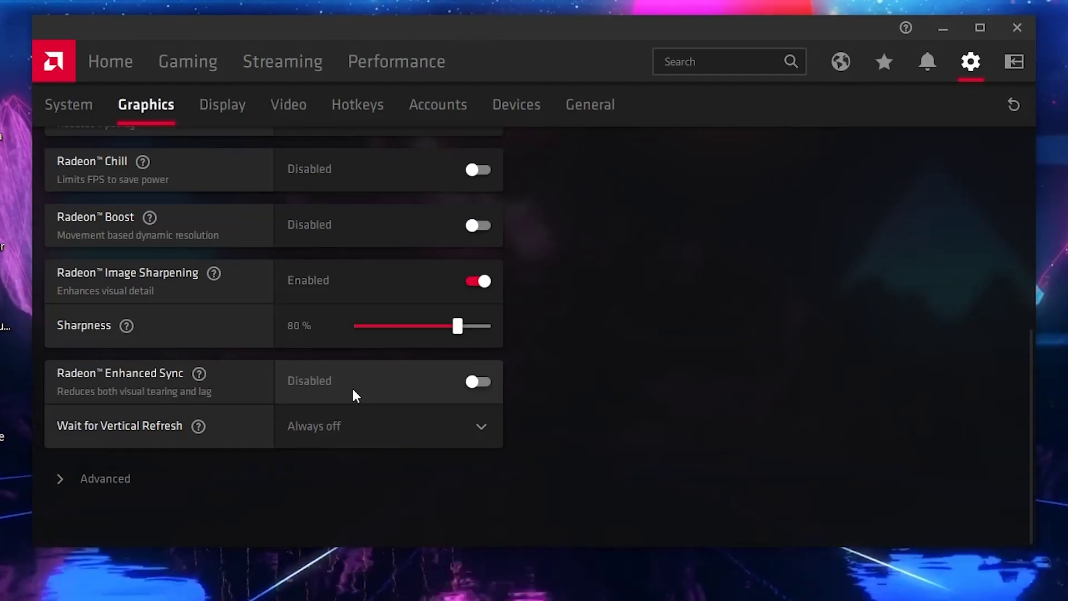
Keep Wait for Vertical Refresh at Always off and expand the Advanced graphics settings.
click(343, 439)
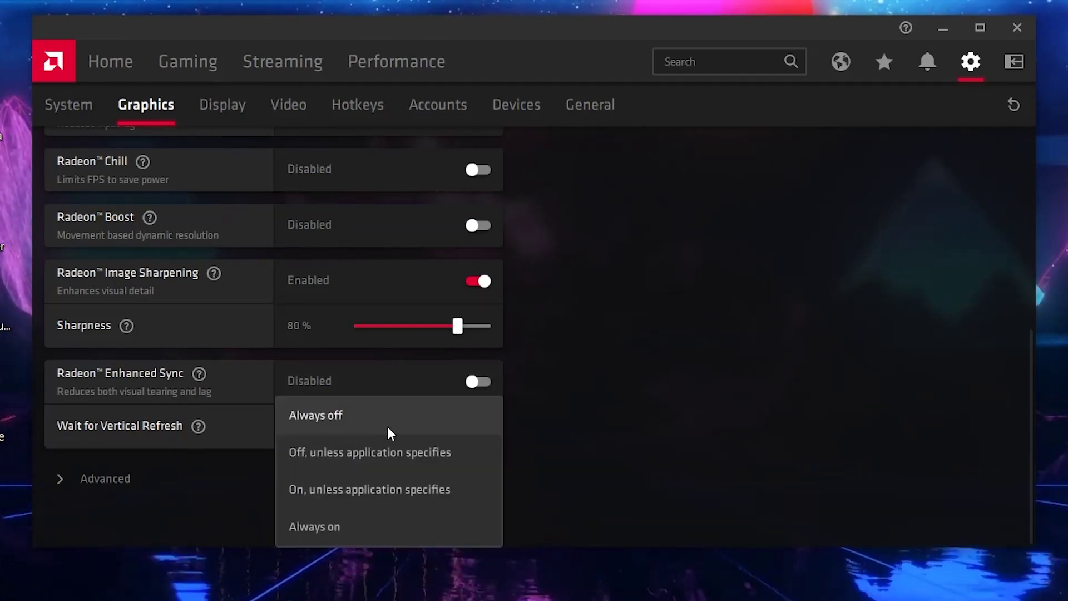
click(331, 427)
click(88, 478)
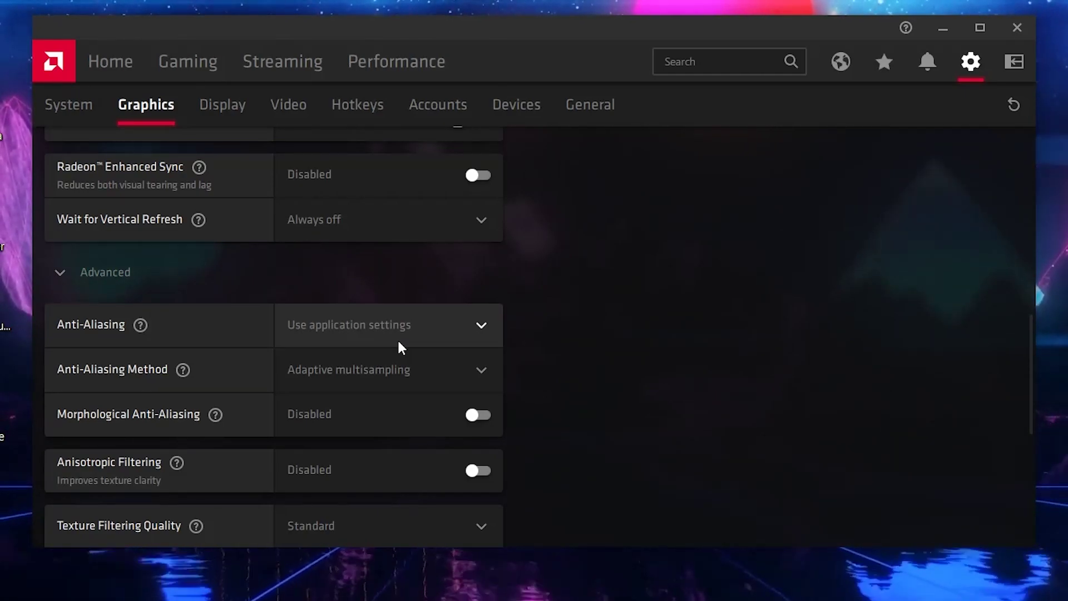
click(342, 328)
click(345, 369)
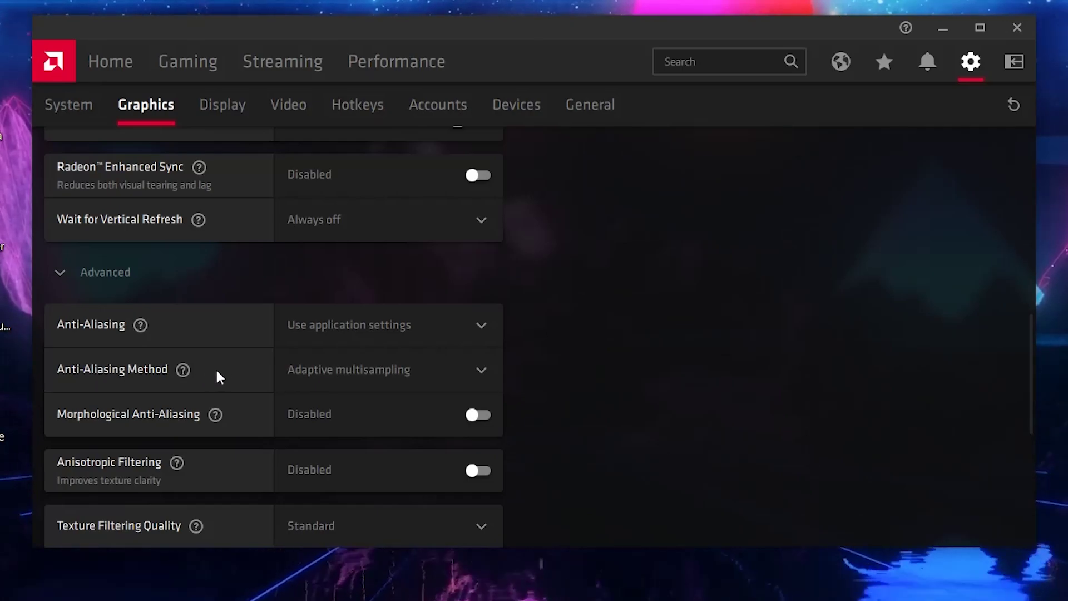
click(340, 371)
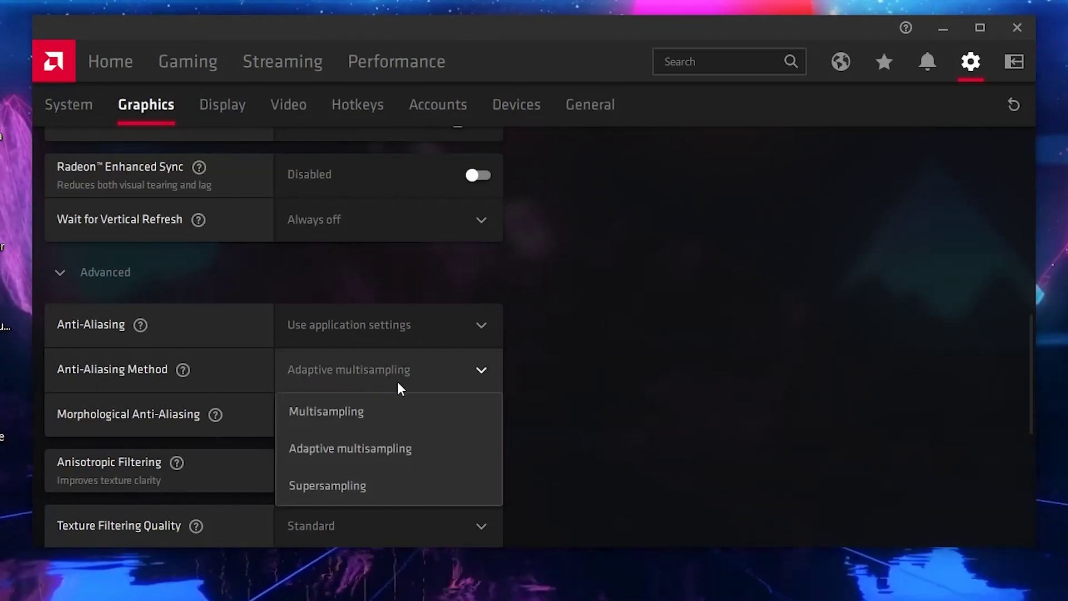
click(320, 450)
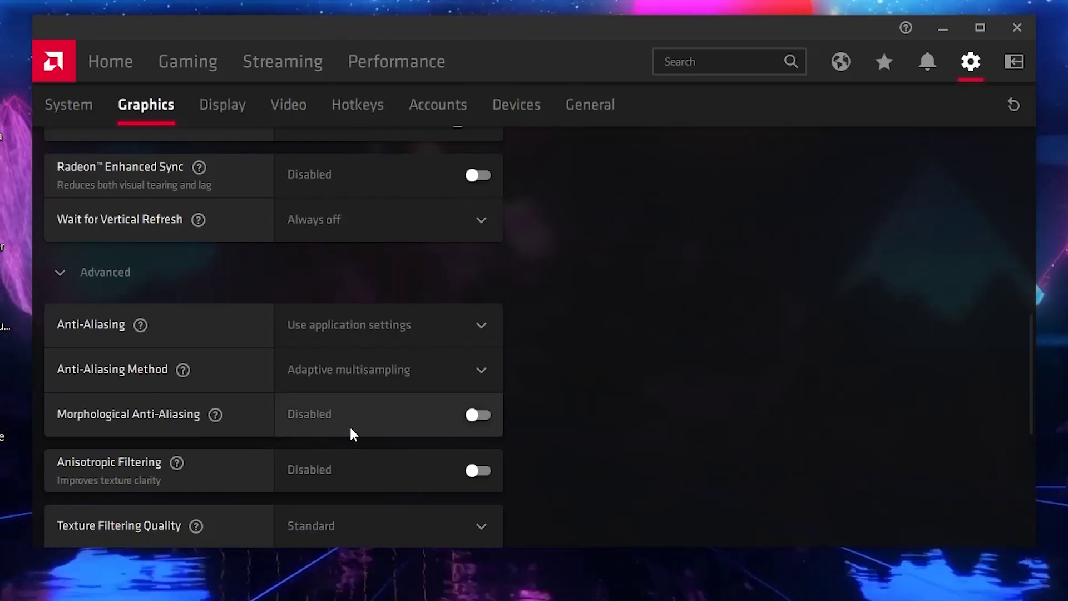
scroll(419, 415, down, 5)
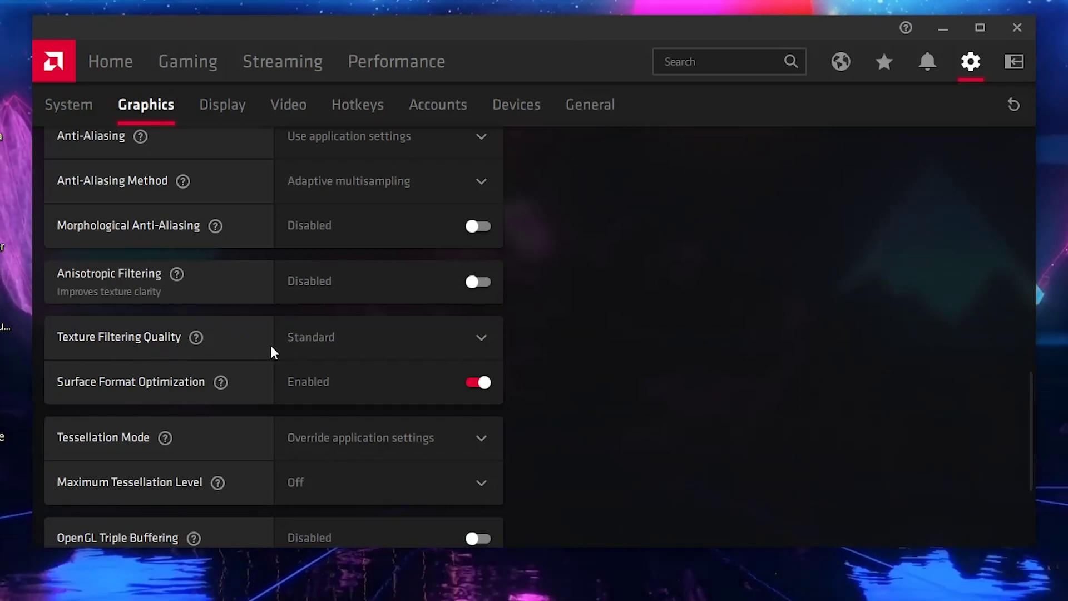
click(370, 325)
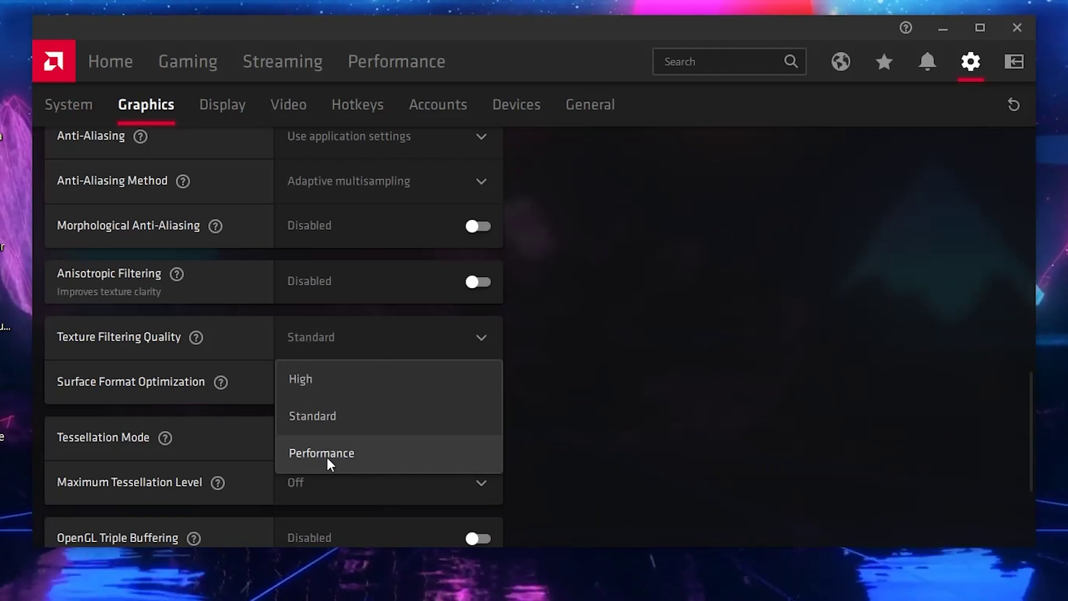
click(311, 419)
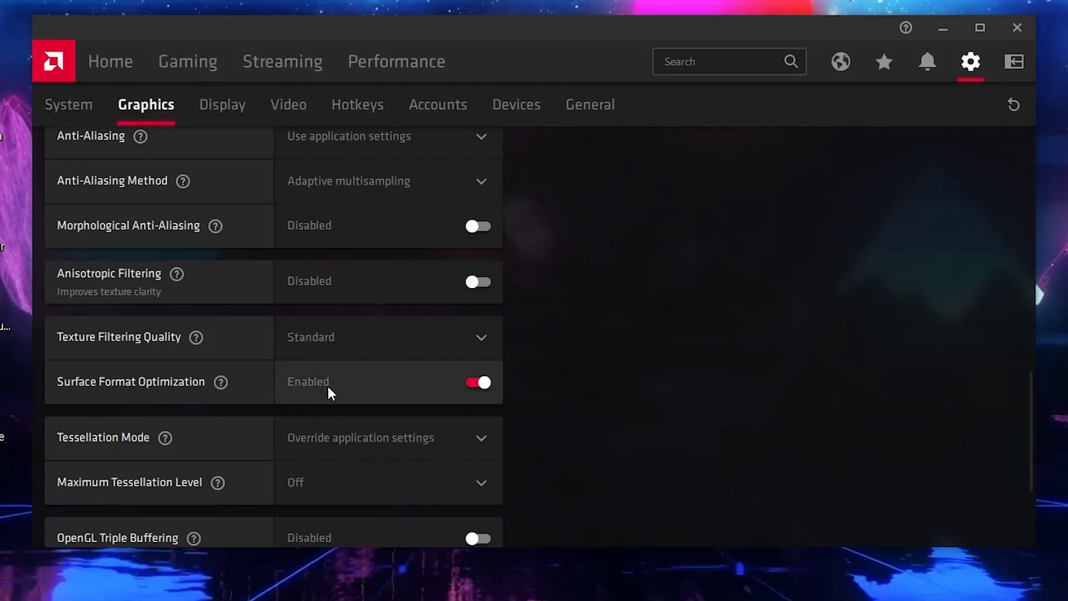
mouse_move(221, 385)
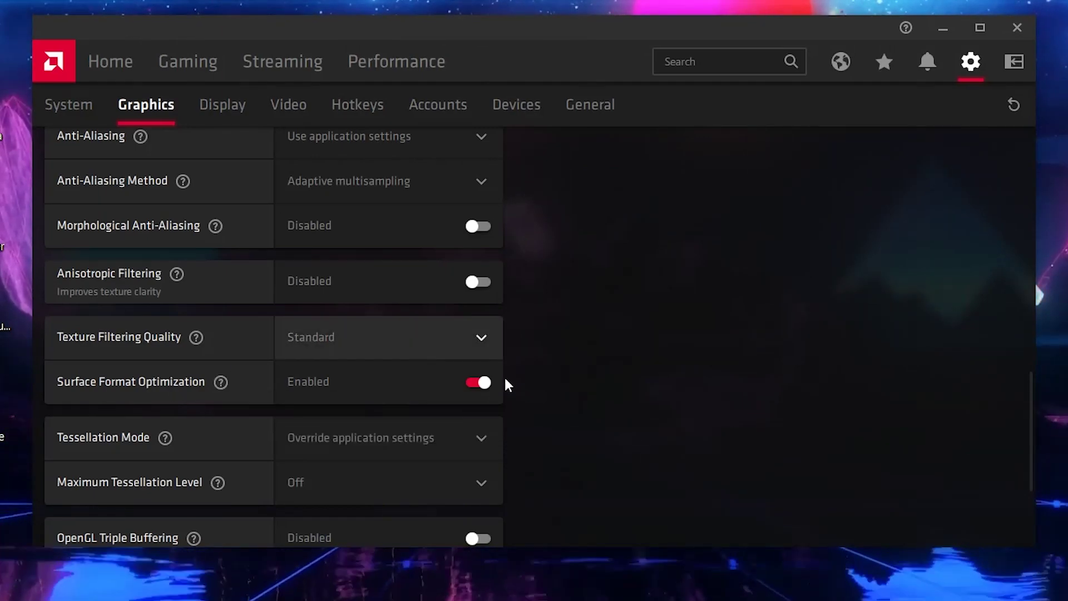
scroll(339, 405, down, 2)
Set Tessellation Mode to Override application settings with Maximum Tessellation Level Off.
scroll(336, 396, down, 2)
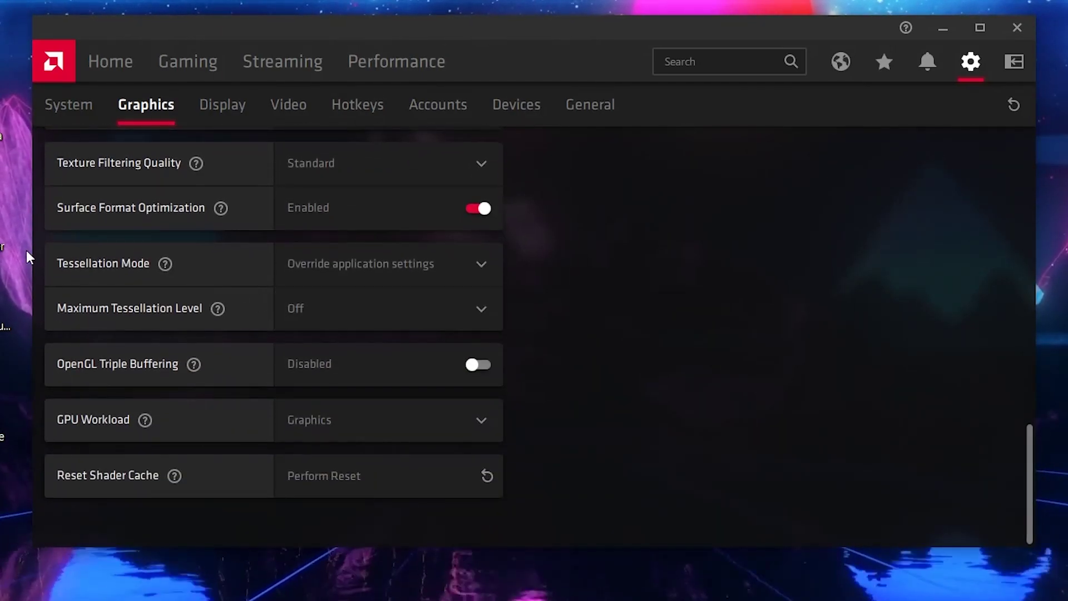
click(393, 262)
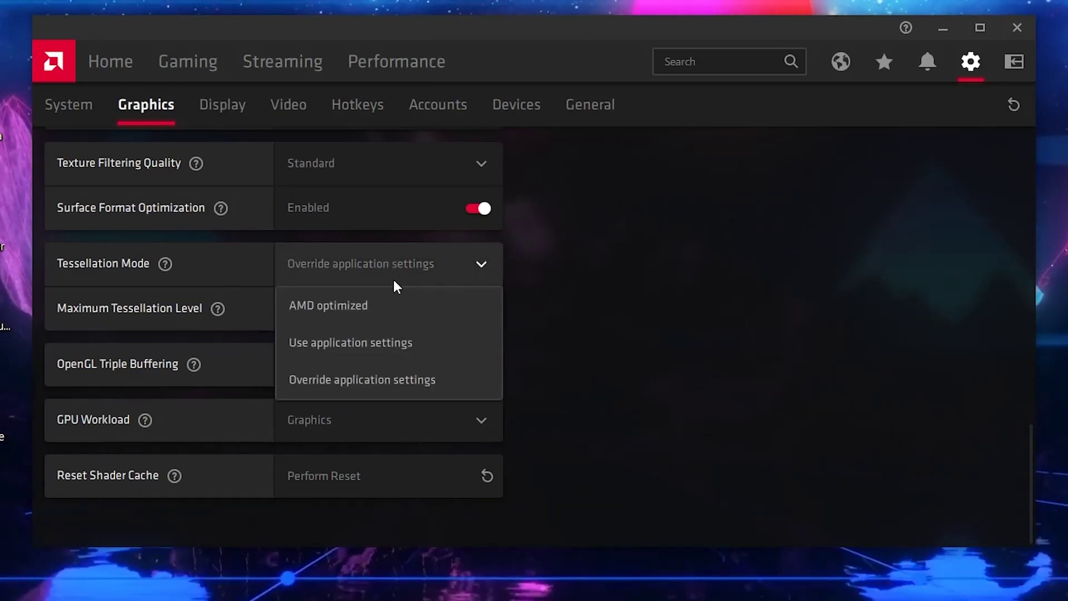
click(335, 375)
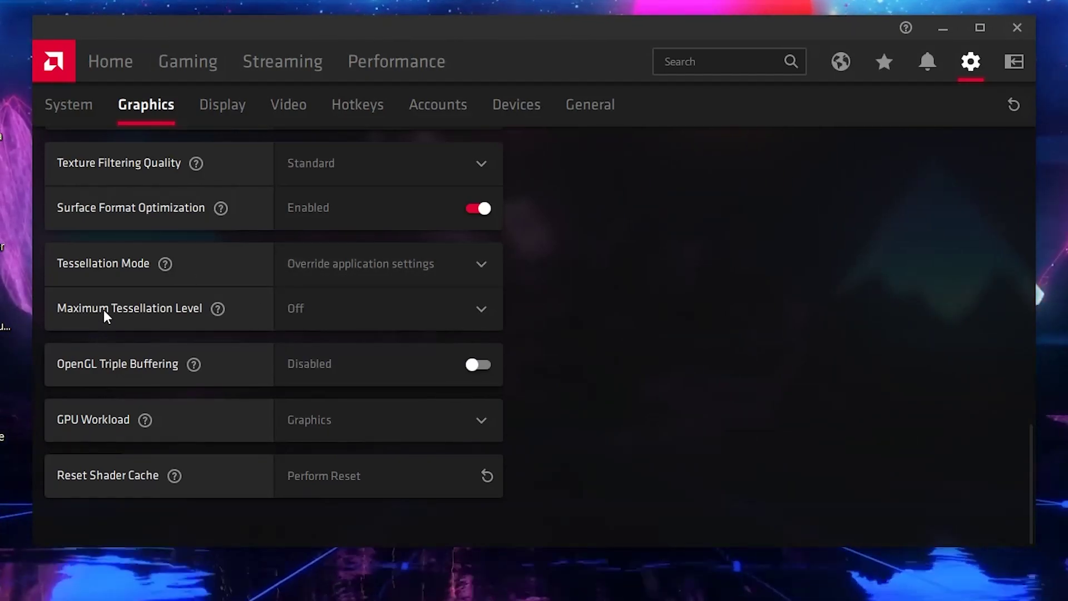
click(309, 319)
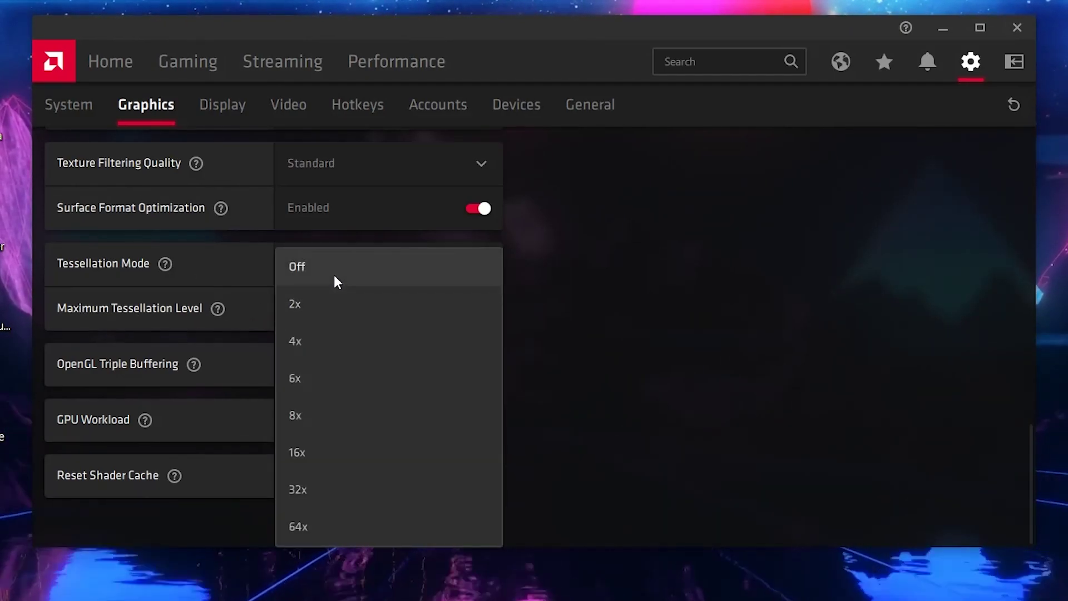
click(337, 278)
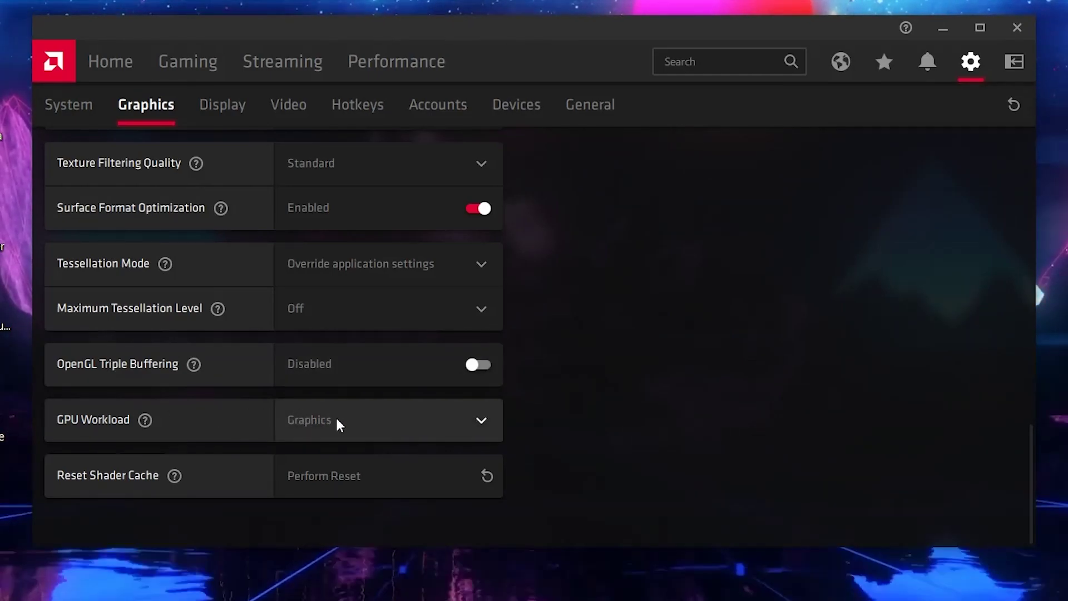
Reset the shader cache and confirm the reset.
click(453, 480)
click(593, 380)
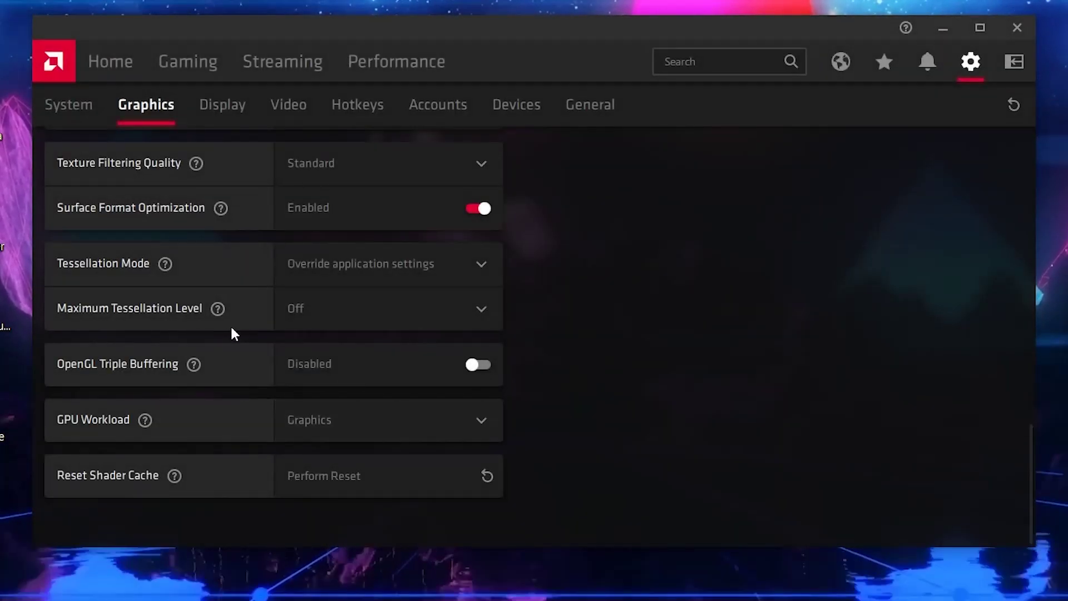
click(225, 107)
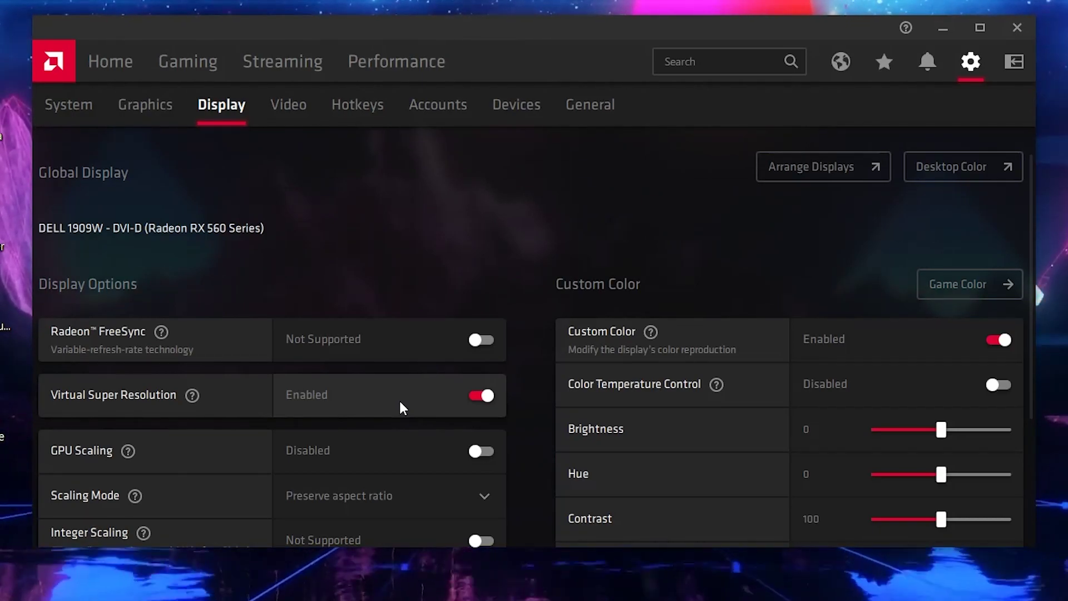
Set the display Scaling Mode to Full panel and expand Display Specs to review timings.
scroll(400, 402, down, 2)
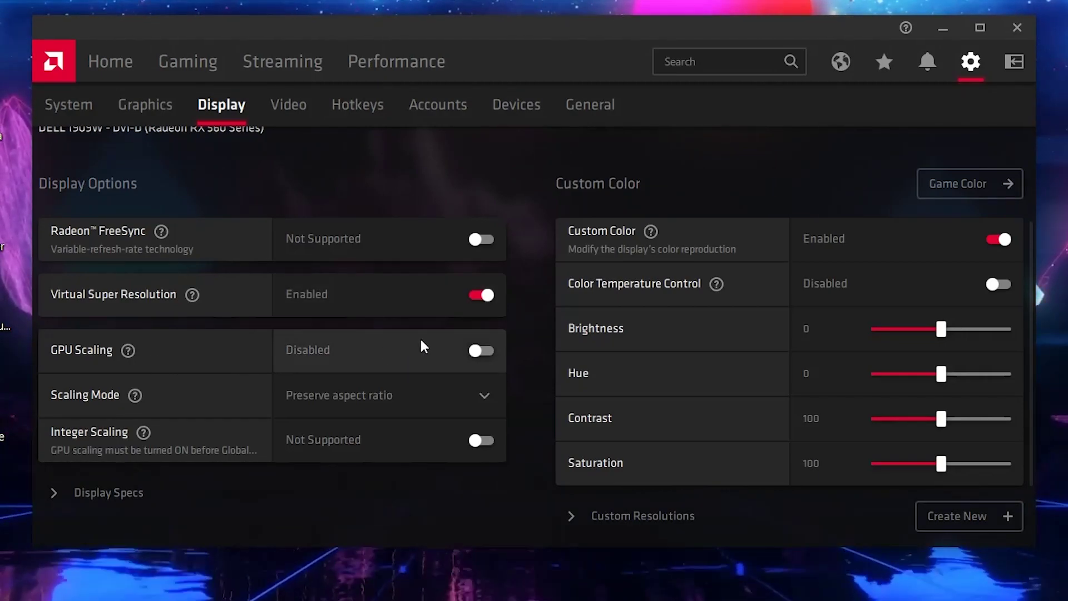
click(374, 395)
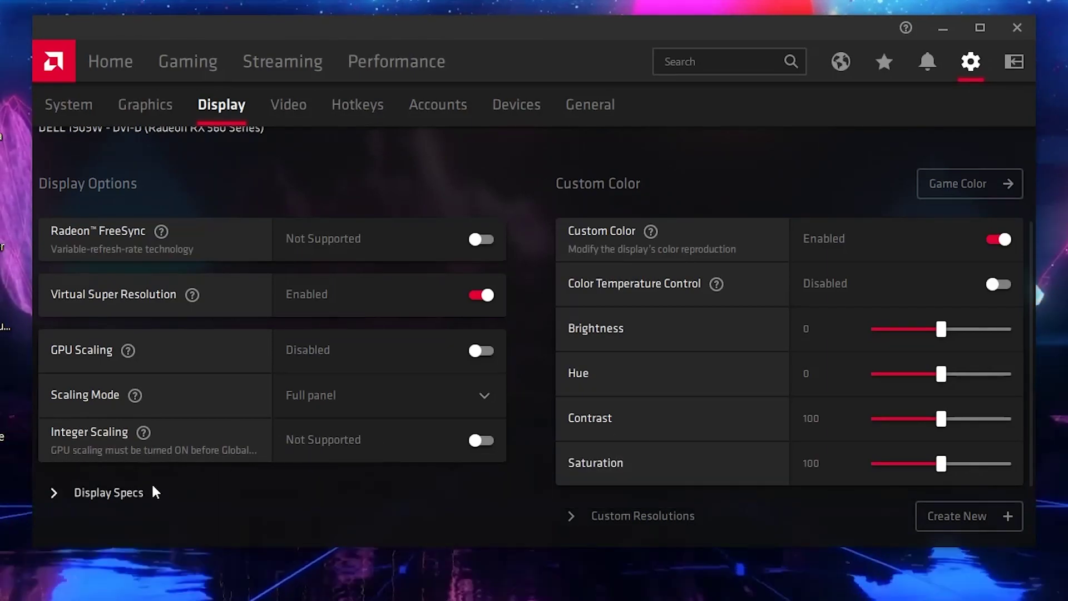
click(118, 491)
scroll(106, 479, down, 4)
scroll(89, 467, down, 4)
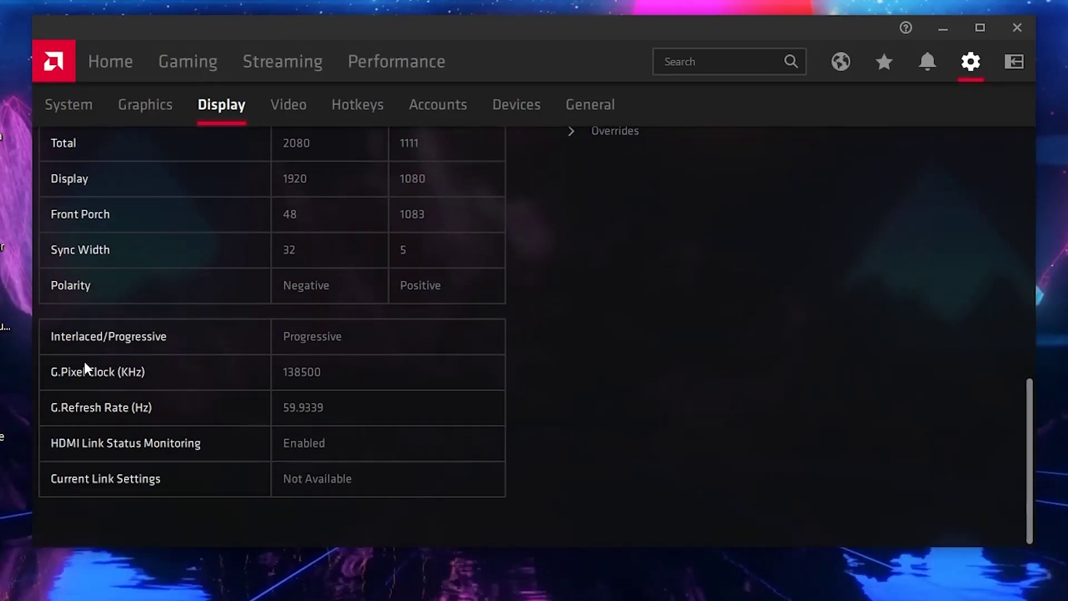
scroll(258, 396, up, 10)
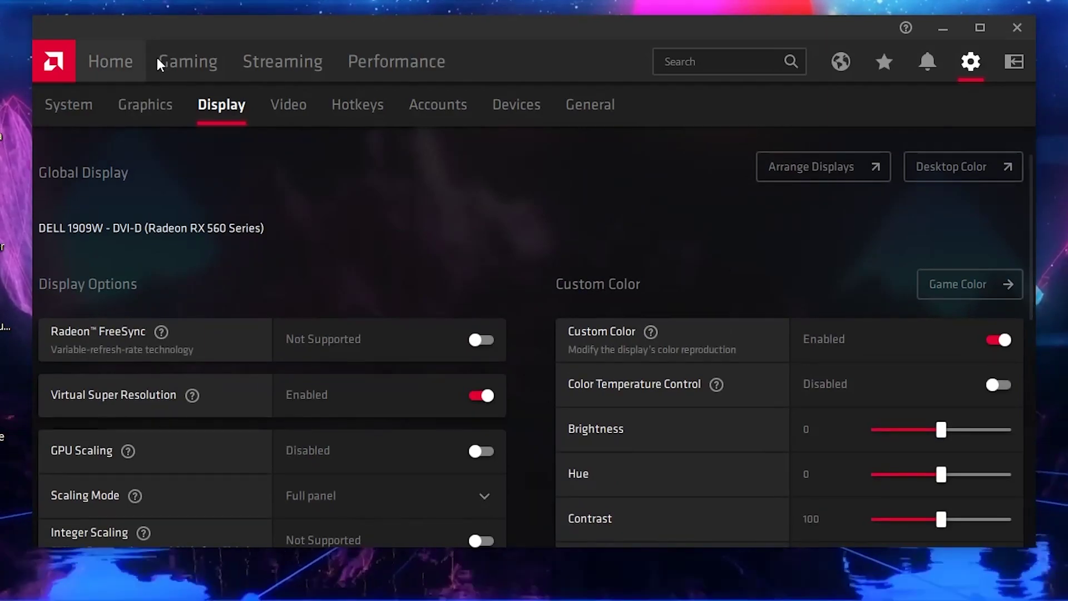
click(174, 61)
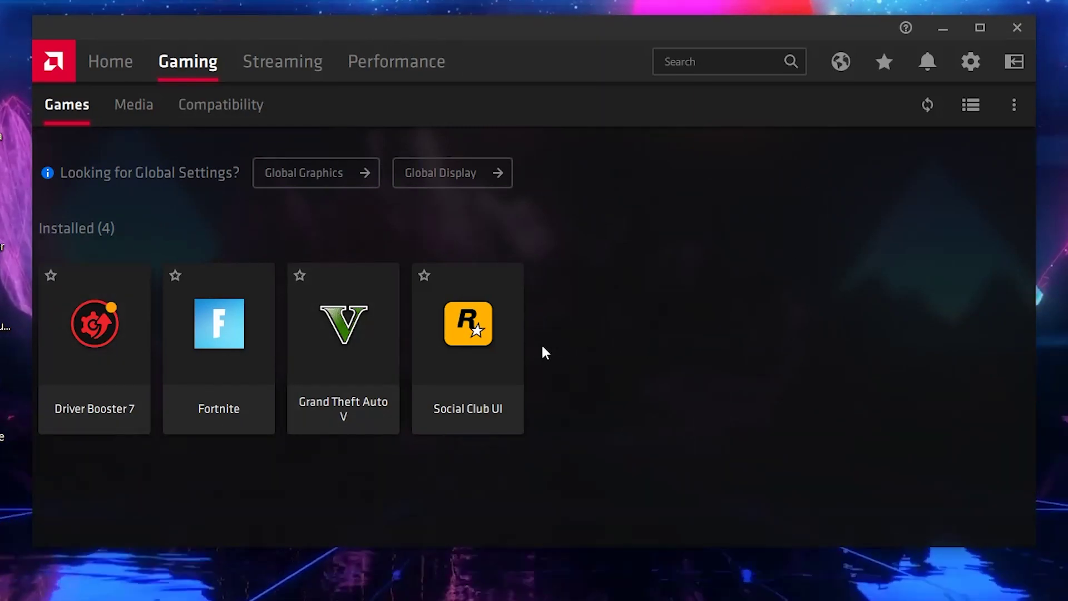
Switch Fortnite's performance tuning from GPU Overclocked to Default auto tuning.
click(242, 346)
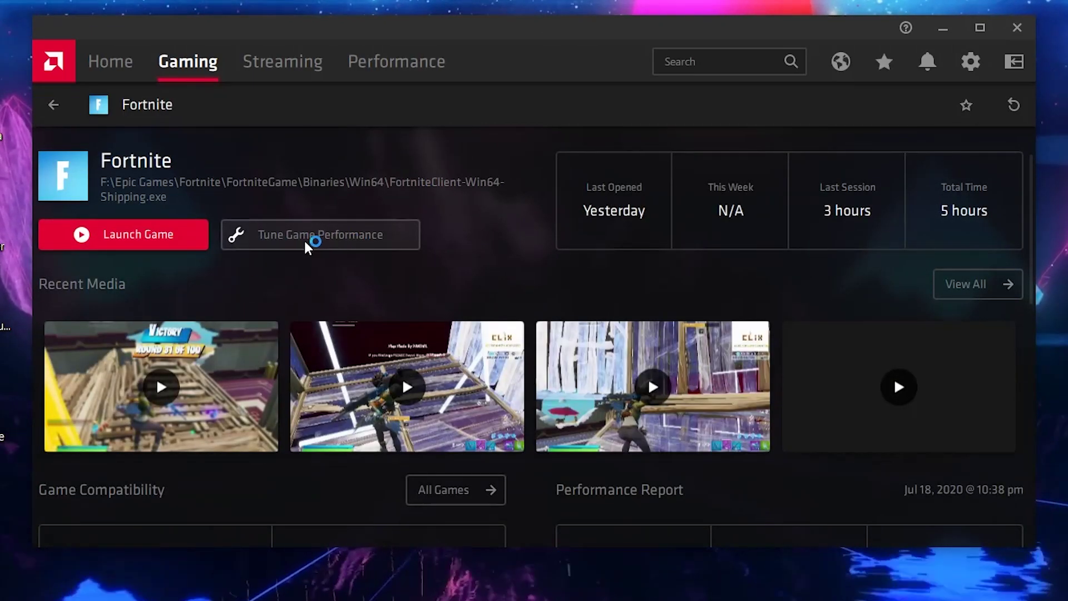
click(338, 243)
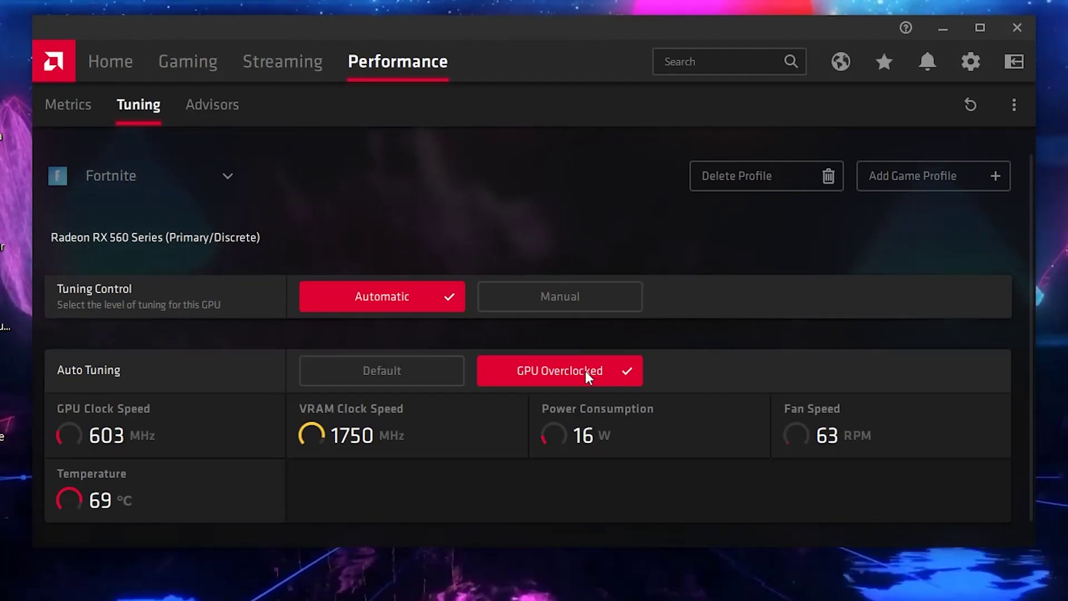
click(398, 358)
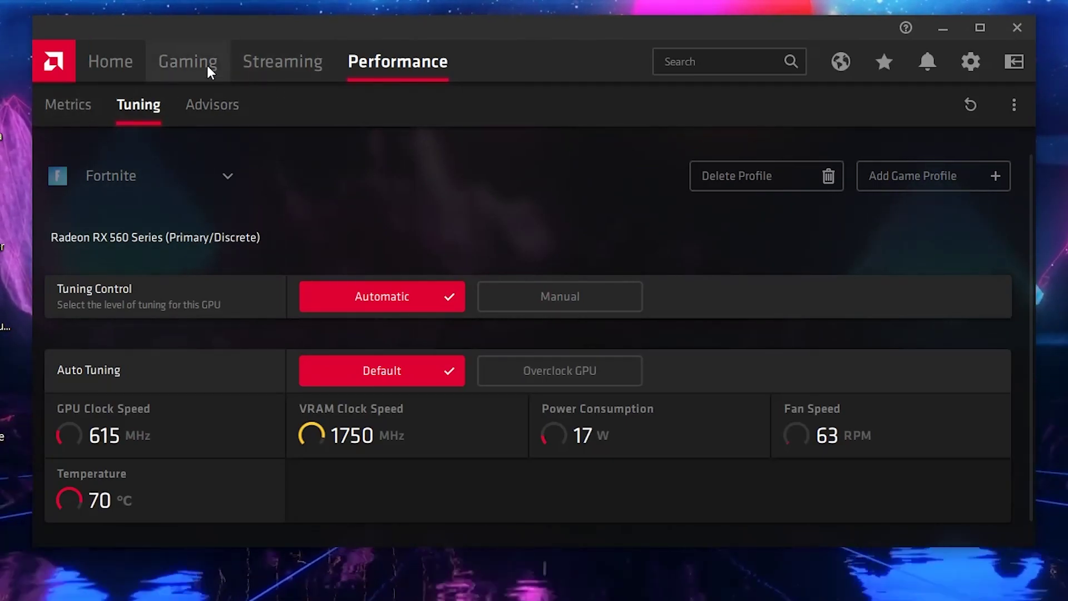
click(188, 62)
Enable Radeon Anti-Lag in Fortnite's graphics settings and expand its Advanced section.
click(214, 338)
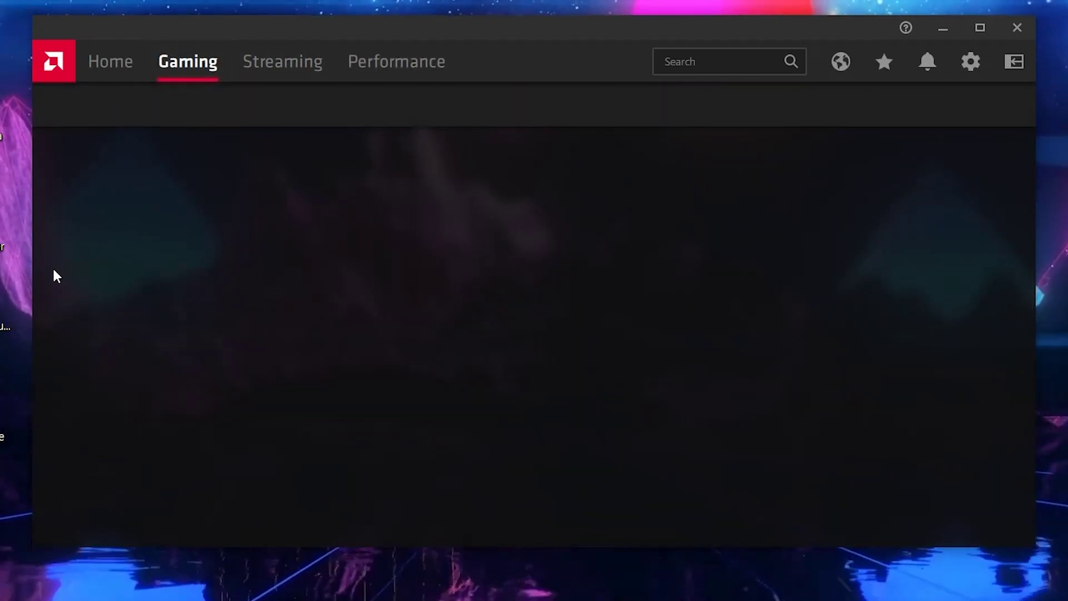
scroll(115, 259, down, 3)
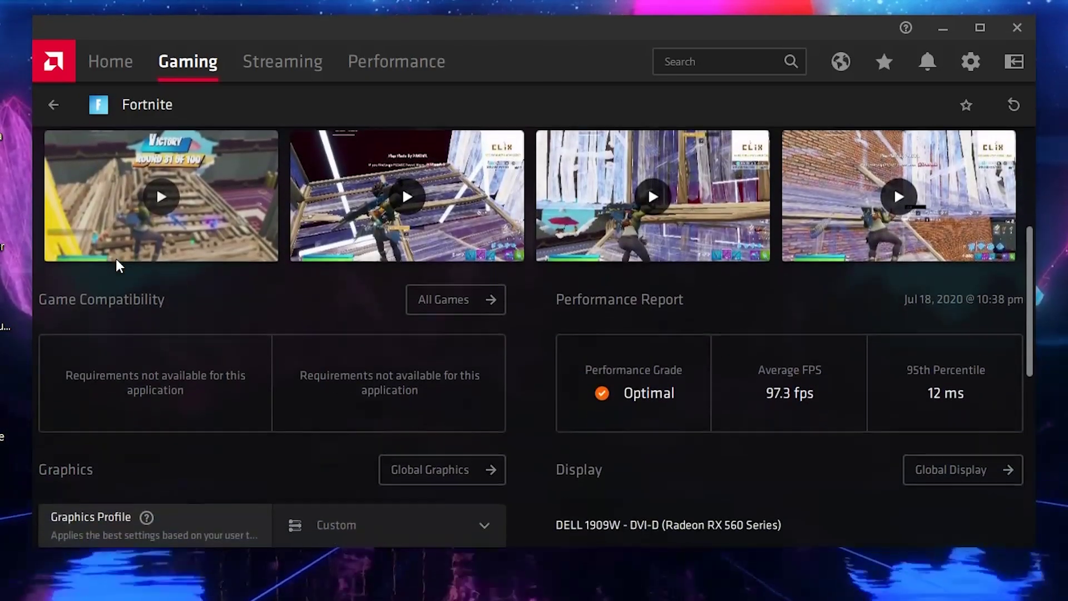
scroll(116, 259, down, 3)
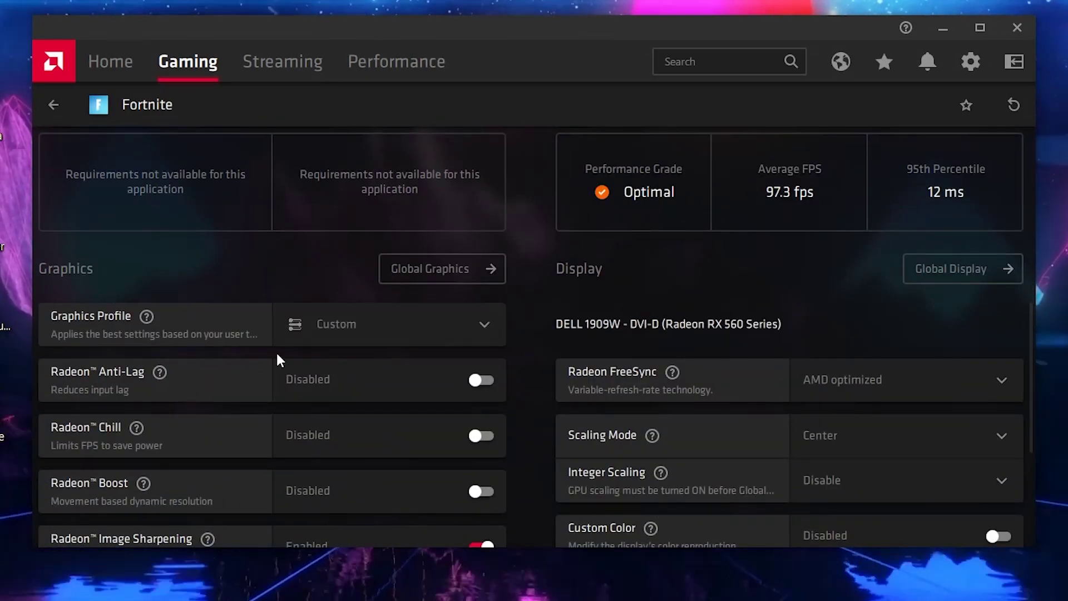
scroll(276, 360, up, 6)
scroll(178, 310, down, 3)
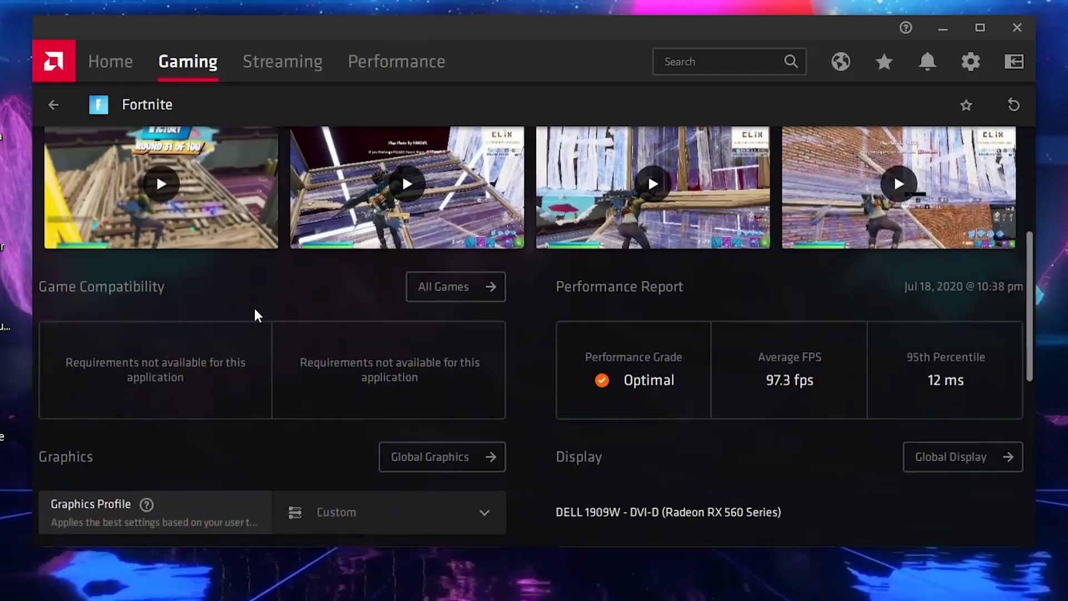
scroll(253, 310, down, 5)
scroll(266, 226, up, 1)
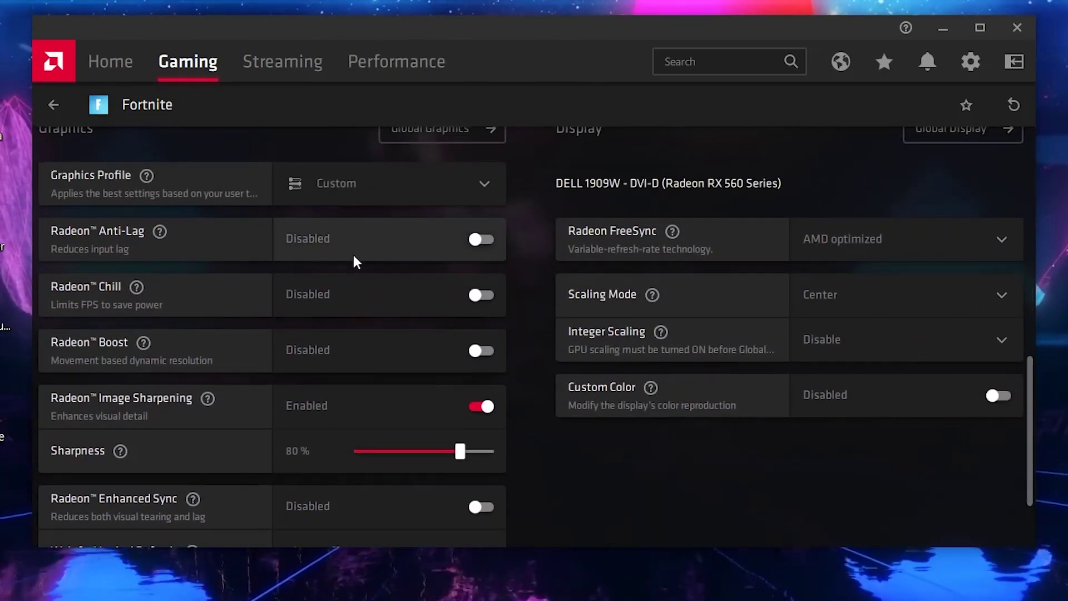
click(482, 240)
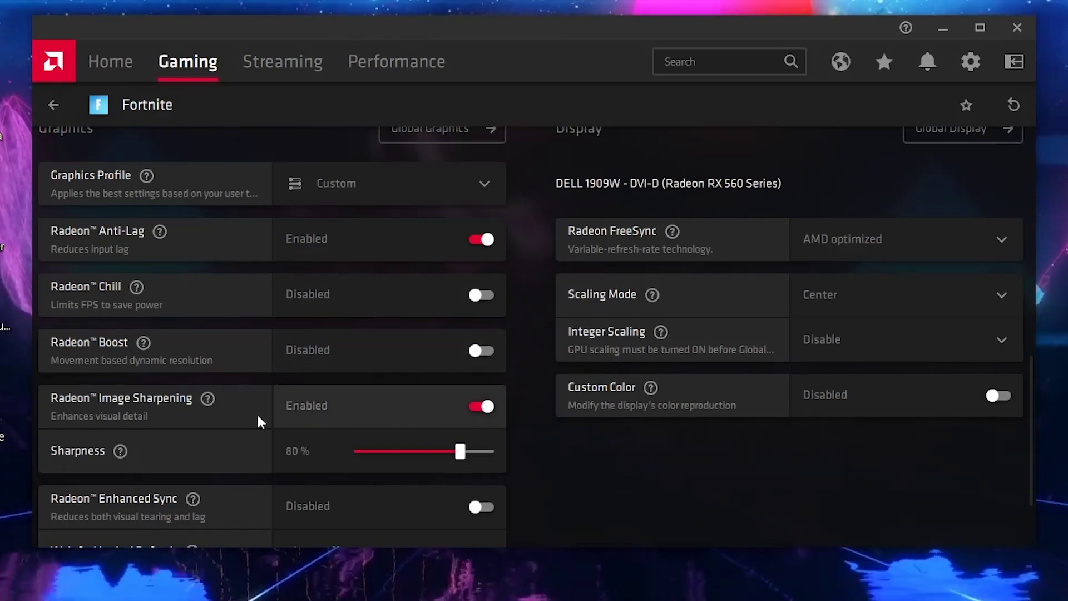
scroll(234, 410, down, 2)
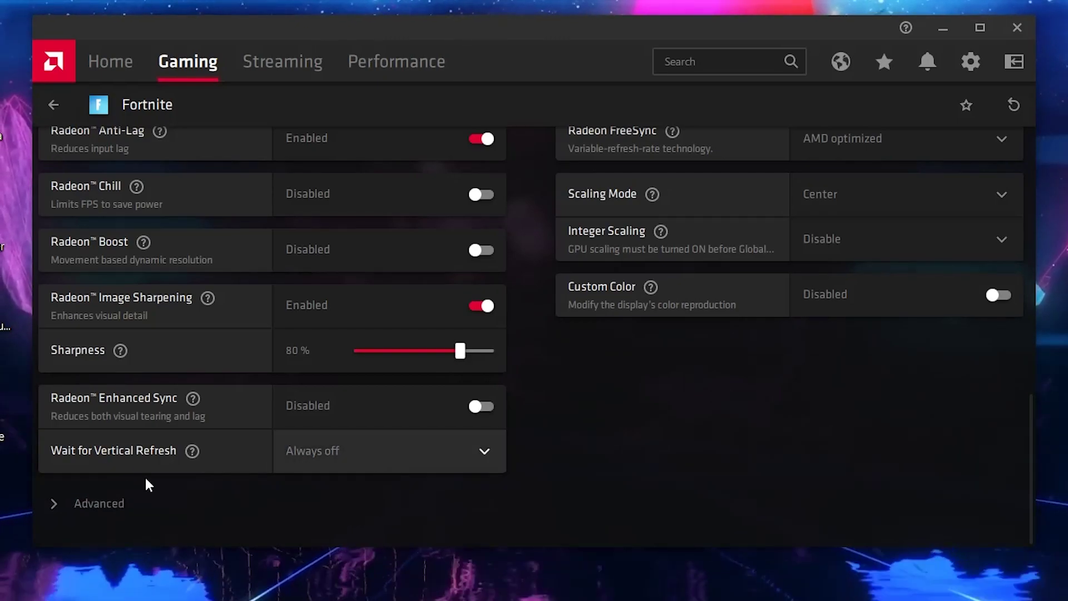
click(96, 506)
Review Fortnite's Advanced settings, leaving Tessellation Mode unchanged, then view Performance Metrics.
scroll(243, 386, down, 5)
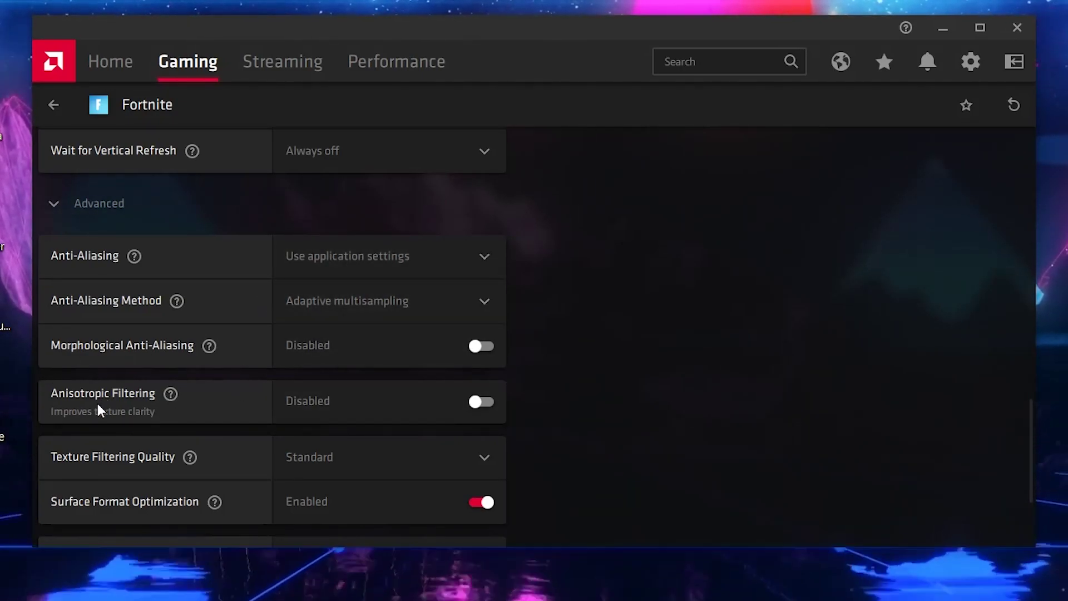
scroll(205, 463, down, 3)
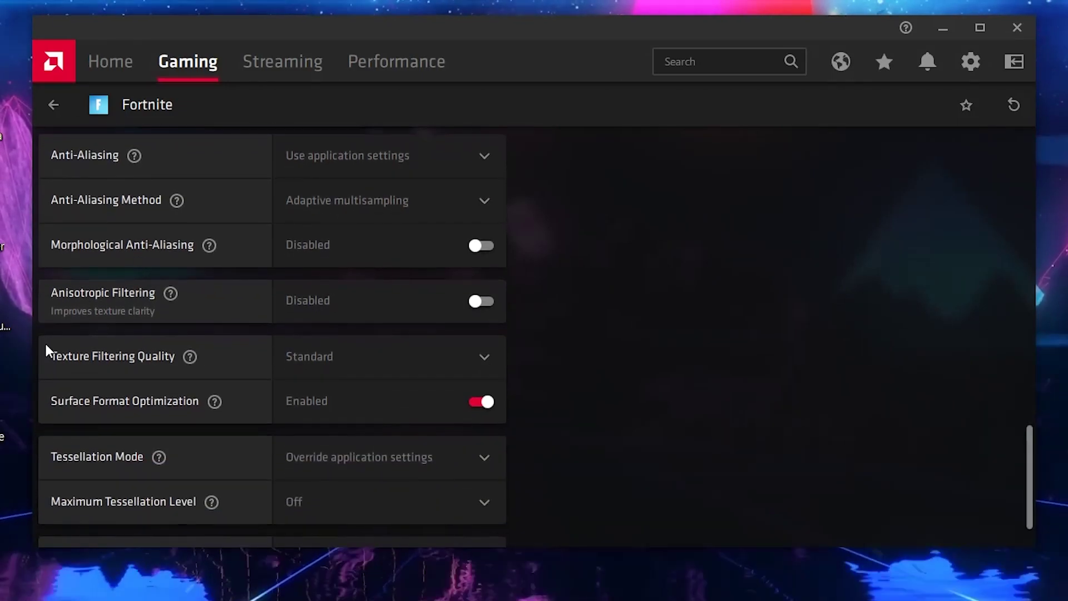
scroll(217, 447, down, 2)
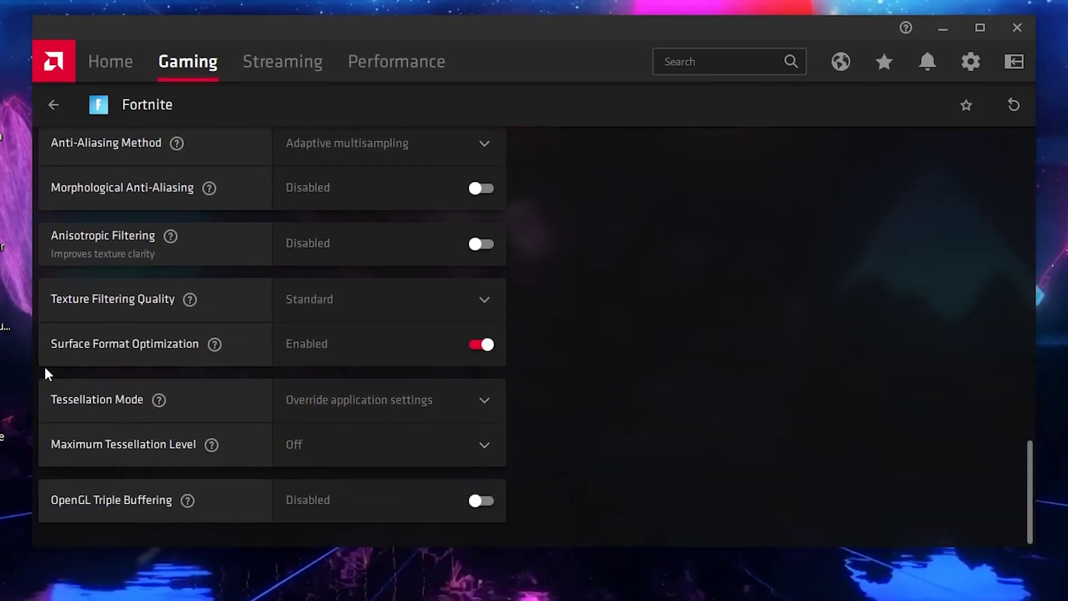
click(308, 391)
click(369, 399)
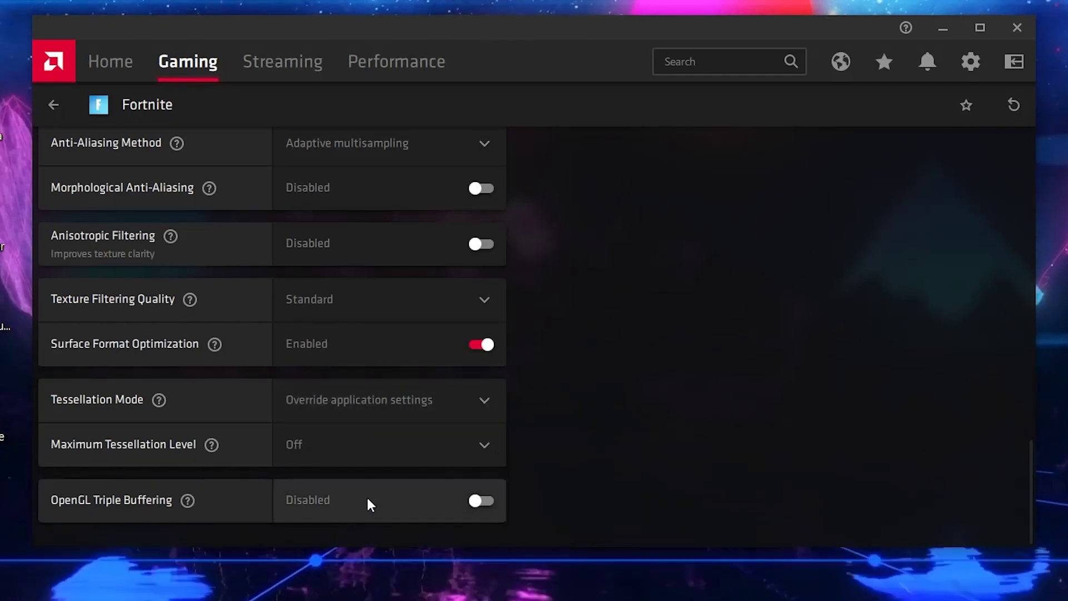
click(400, 69)
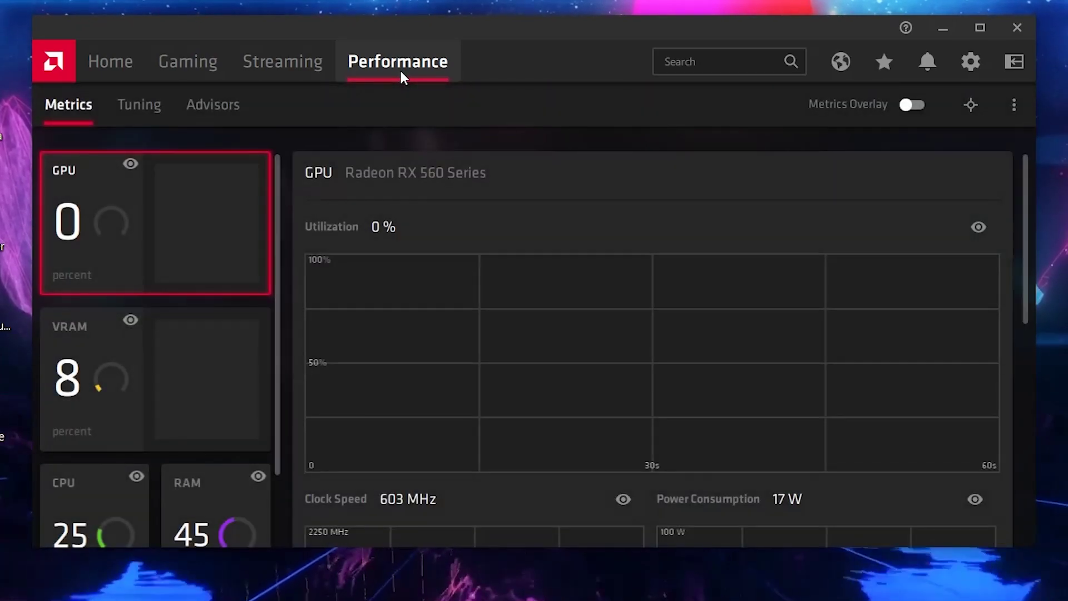
Check that Global Tuning remains Automatic Default, then close Radeon Software.
click(149, 106)
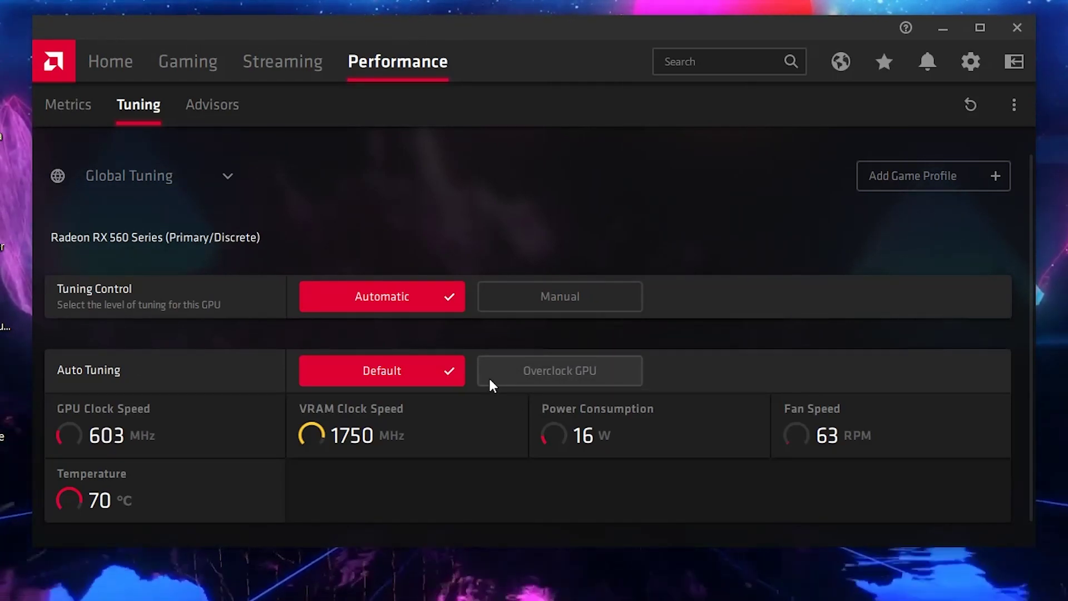
click(1017, 27)
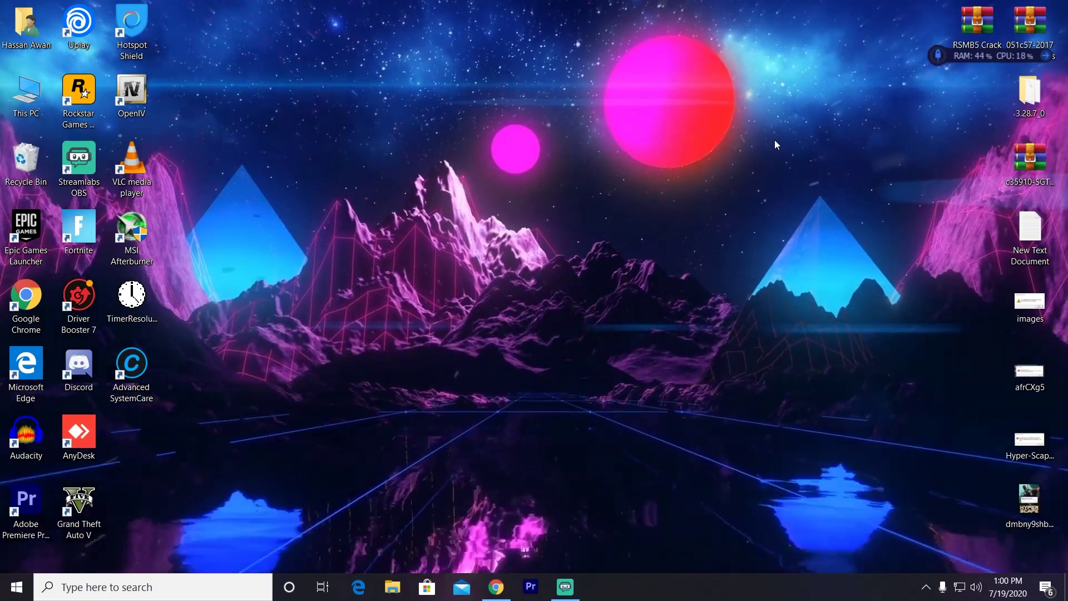
Search Windows for the power plan settings.
click(90, 590)
text(piow)
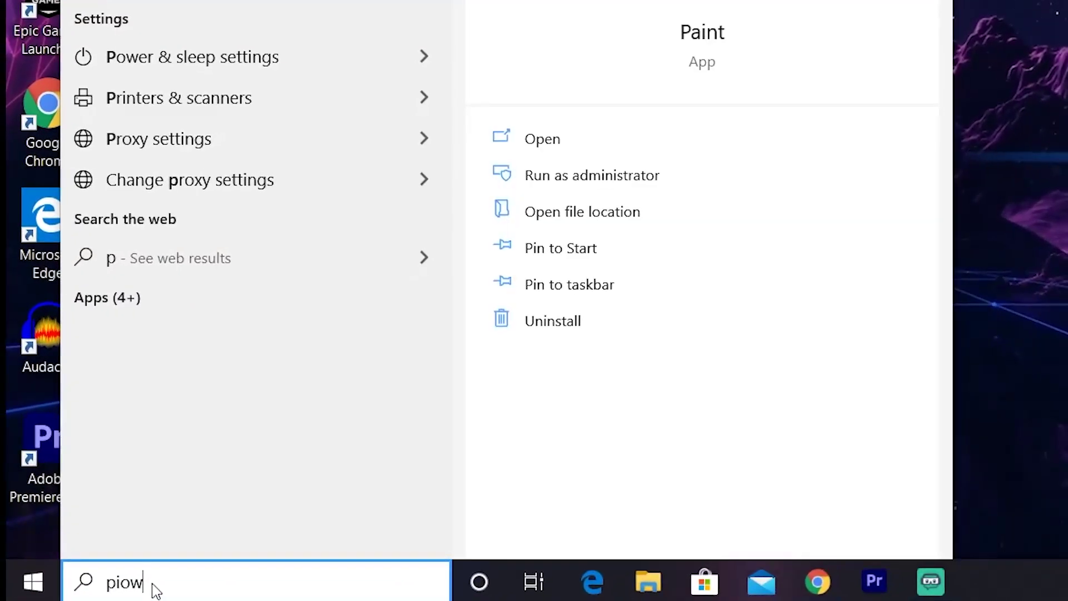
key(BackSpace)
key(BackSpace)
key(BackSpace)
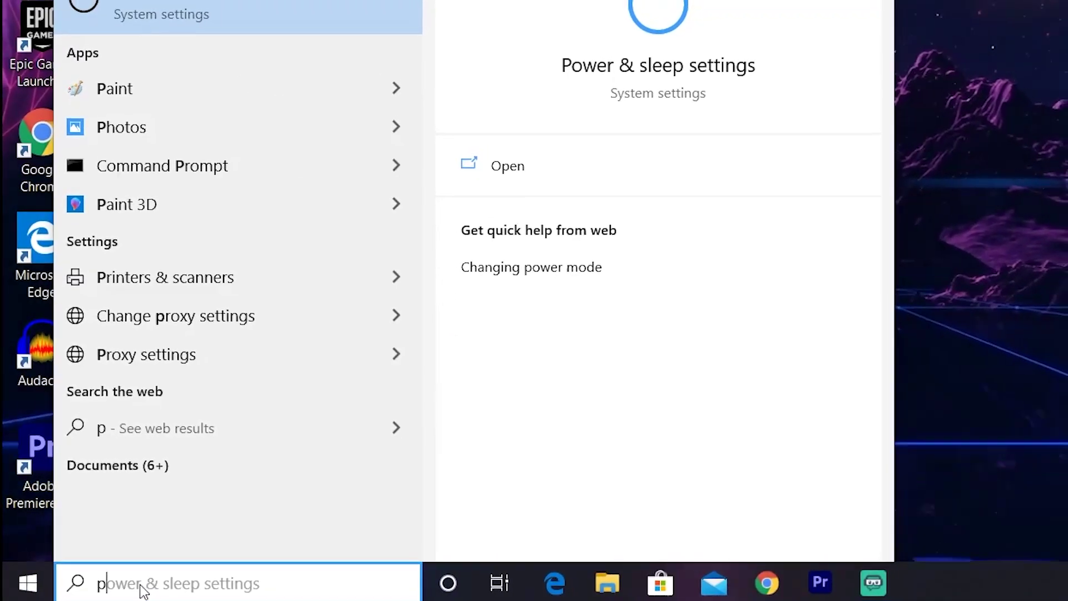
text(owwe)
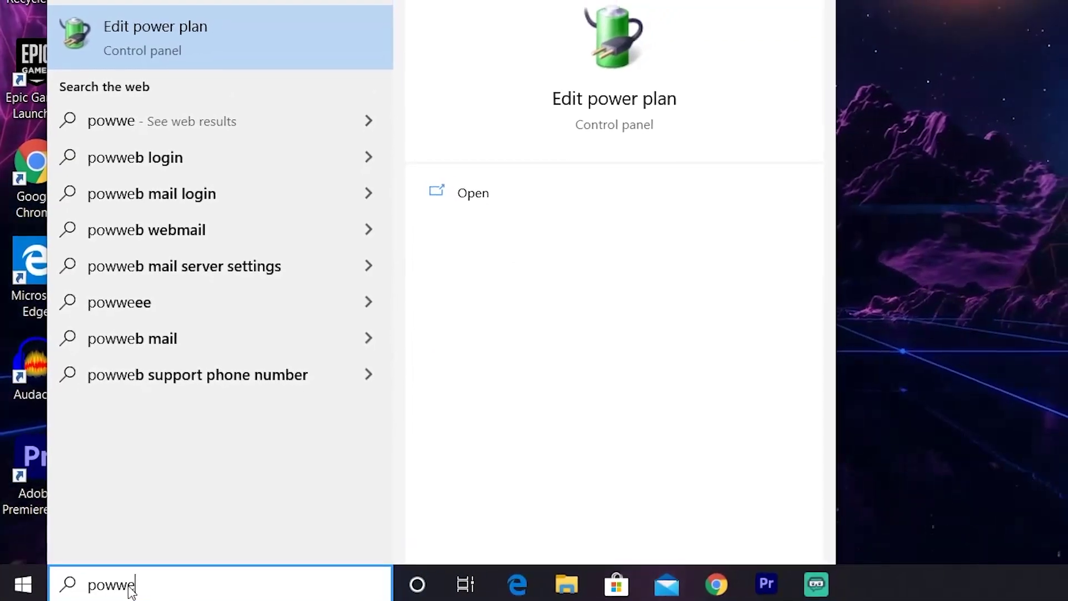
key(Escape)
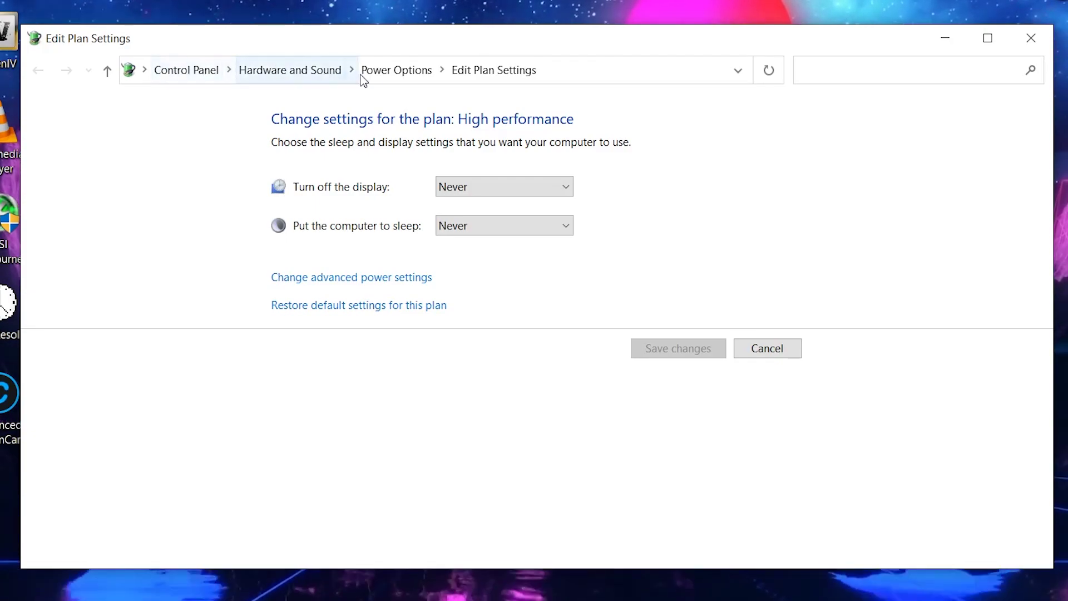
Open the High performance plan's settings, with display and sleep both at Never.
click(391, 72)
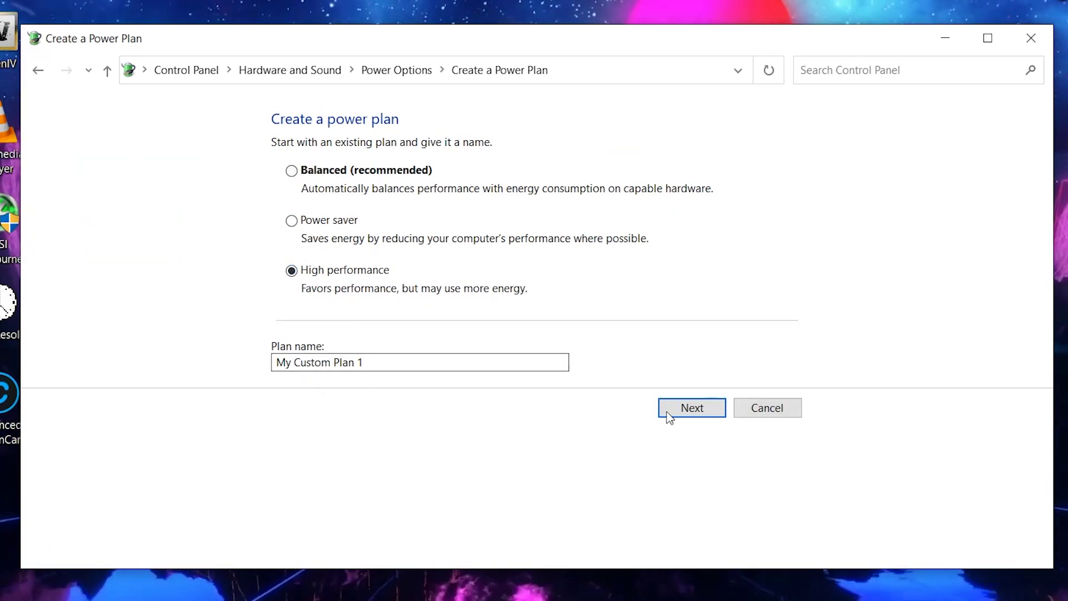
click(764, 416)
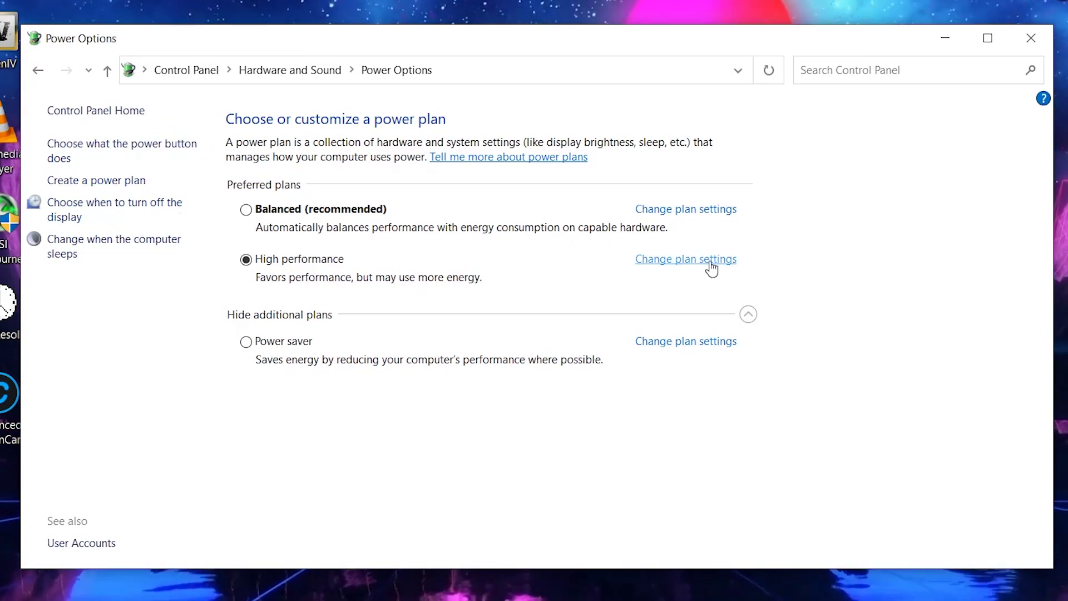
click(681, 266)
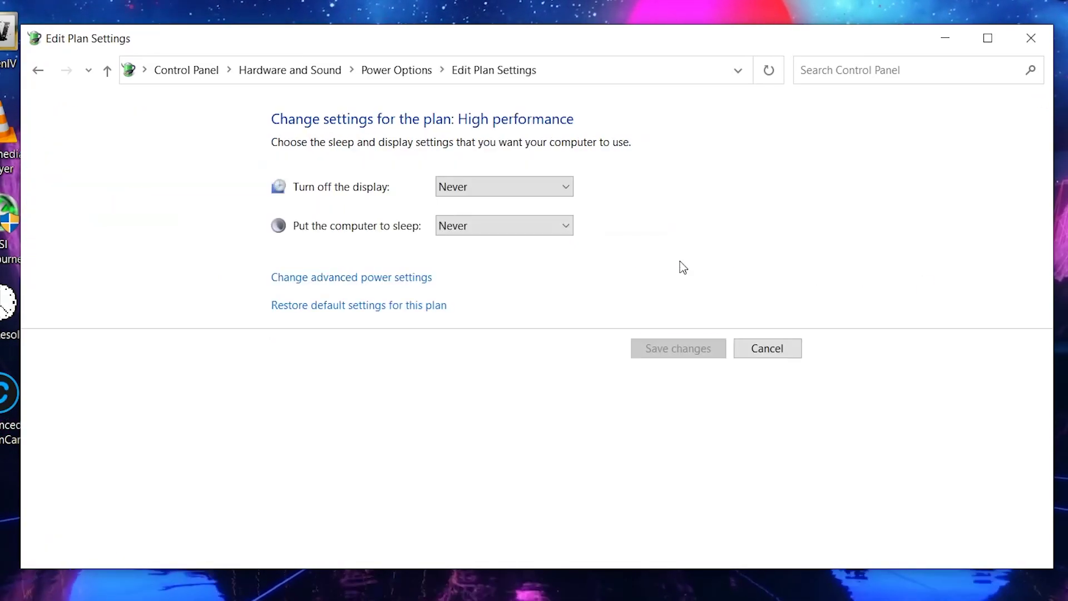
Confirm minimum and maximum processor state at 100% in advanced power settings, then close the plan window.
click(369, 284)
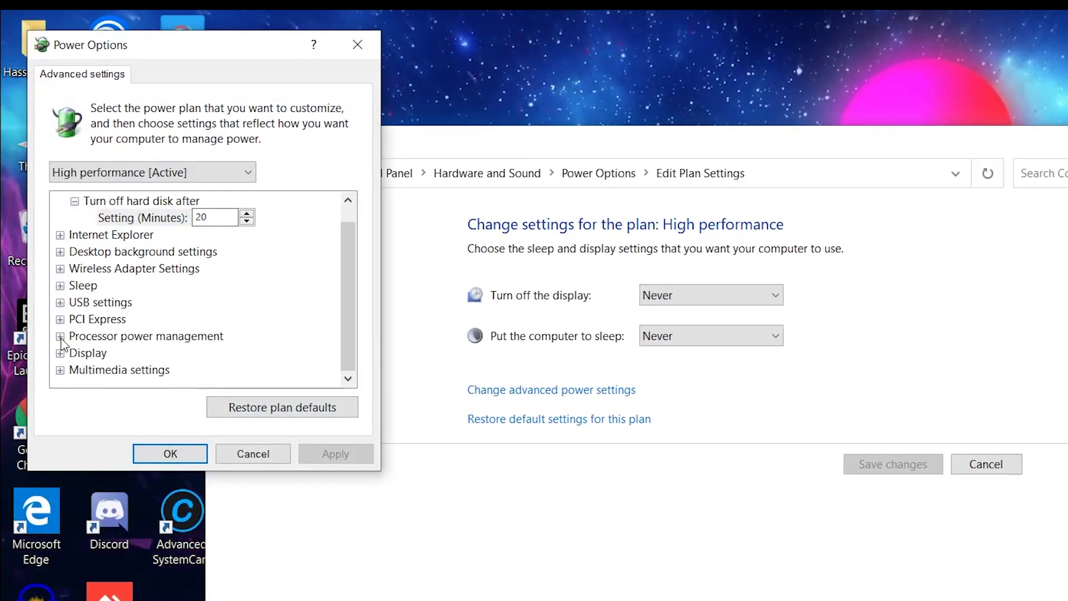
click(61, 337)
click(75, 337)
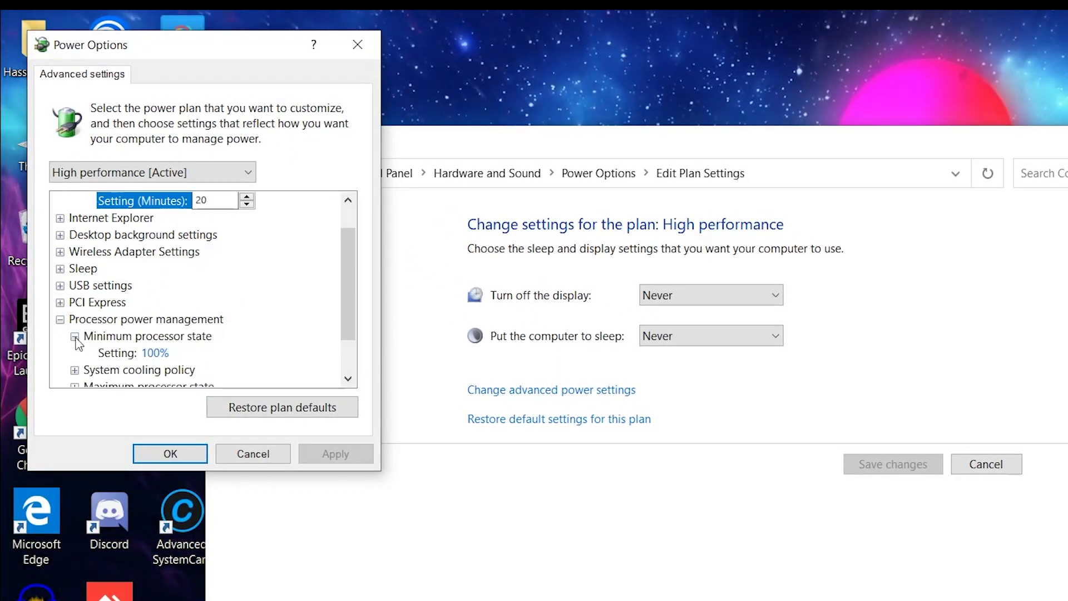
scroll(172, 351, down, 1)
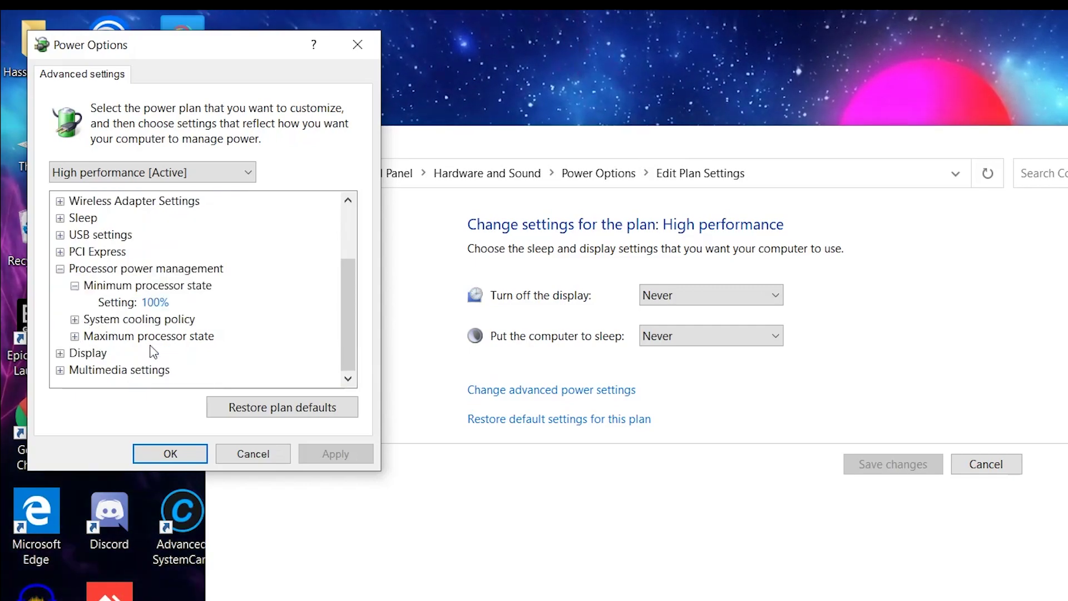
click(75, 337)
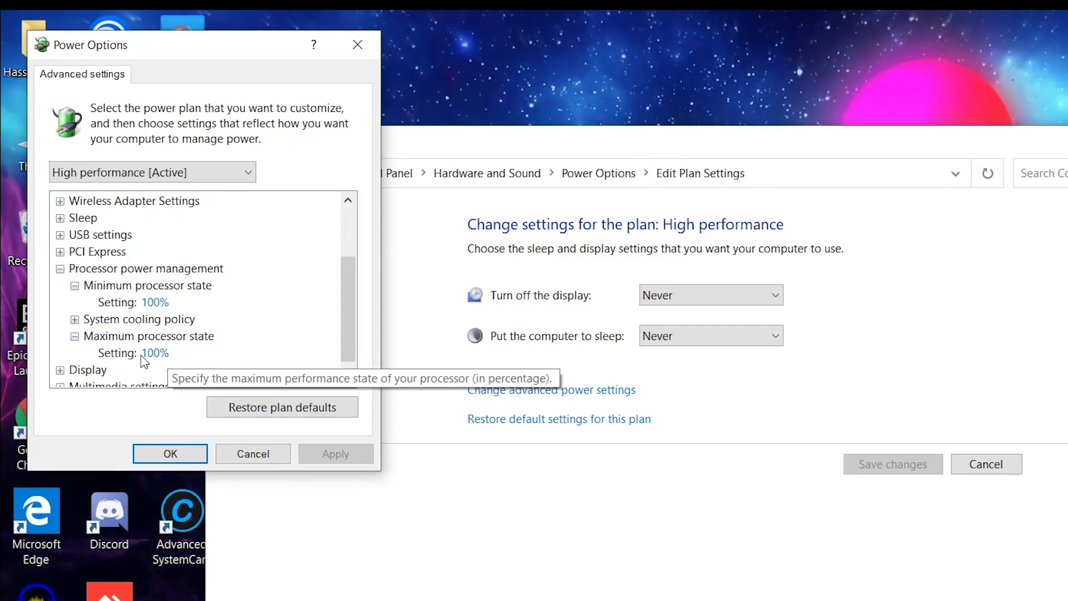
click(170, 451)
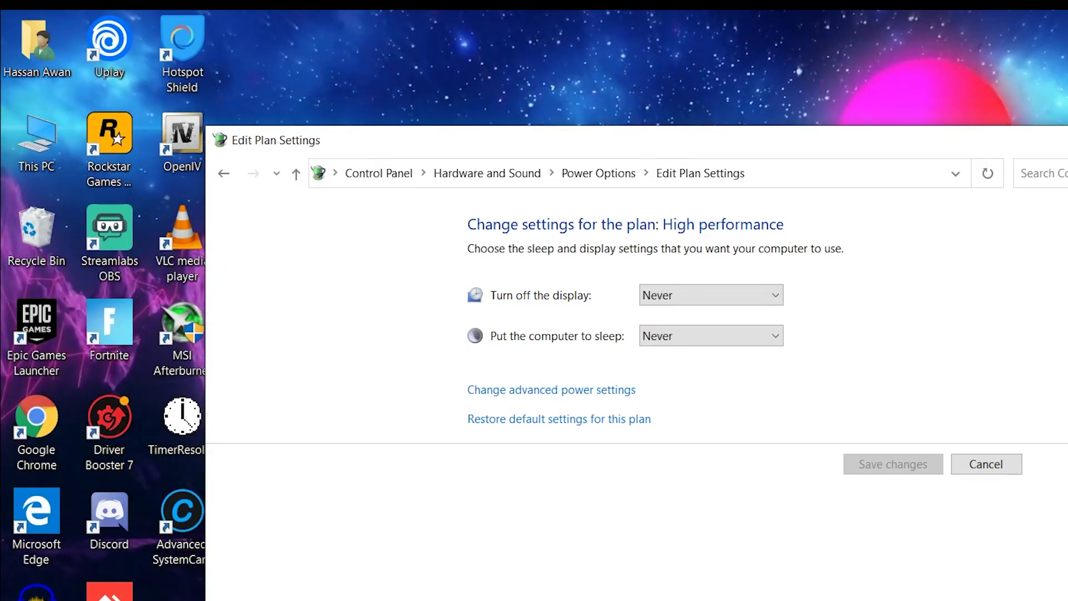
click(908, 93)
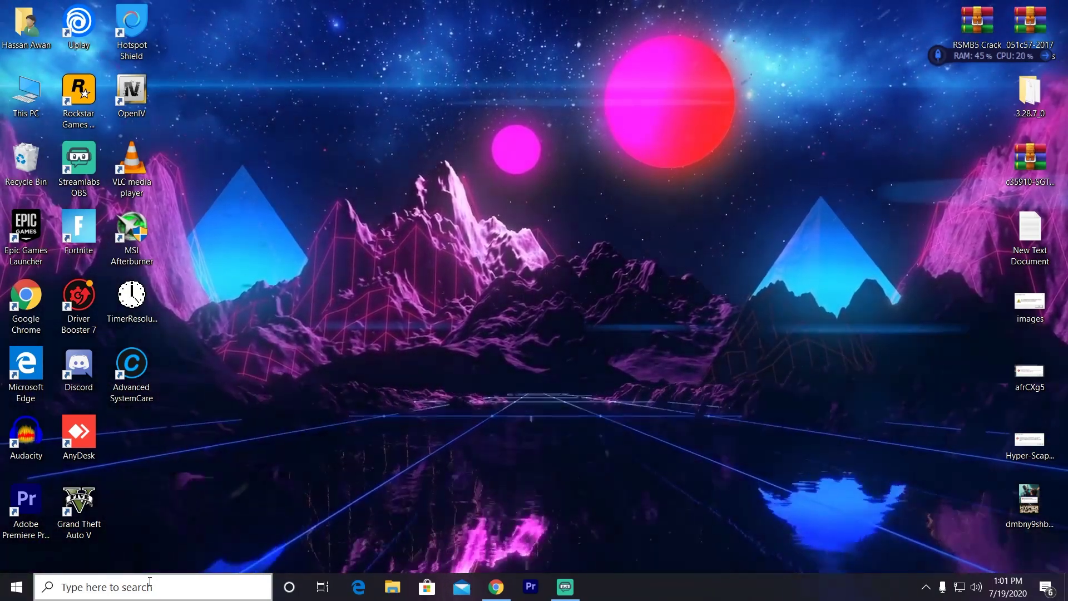
Start a Windows Update check, turn off downloads from other PCs, and return to Settings home.
click(149, 582)
click(17, 587)
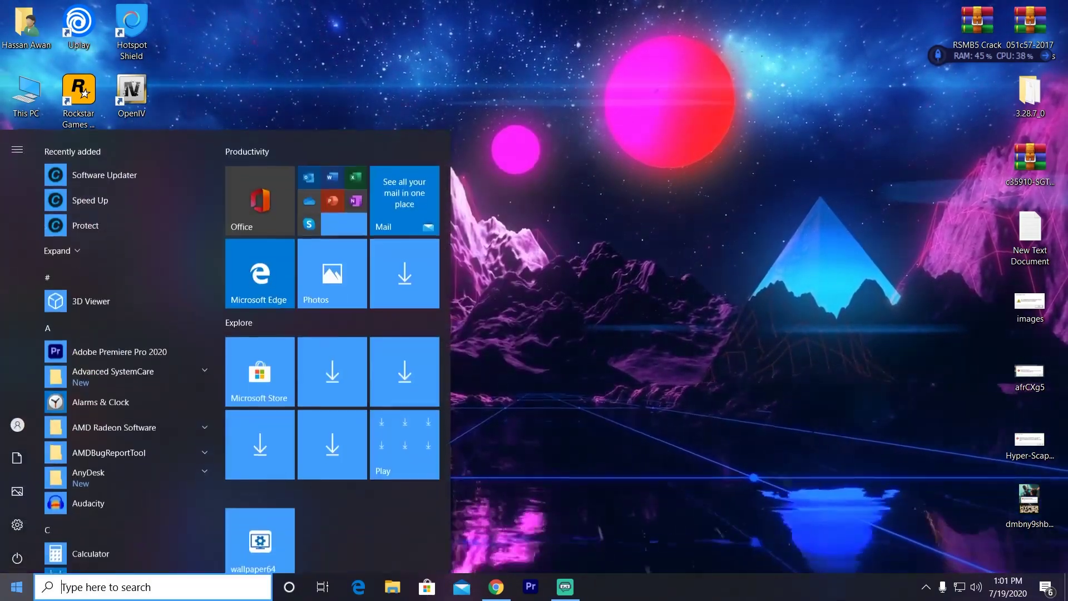
click(3, 529)
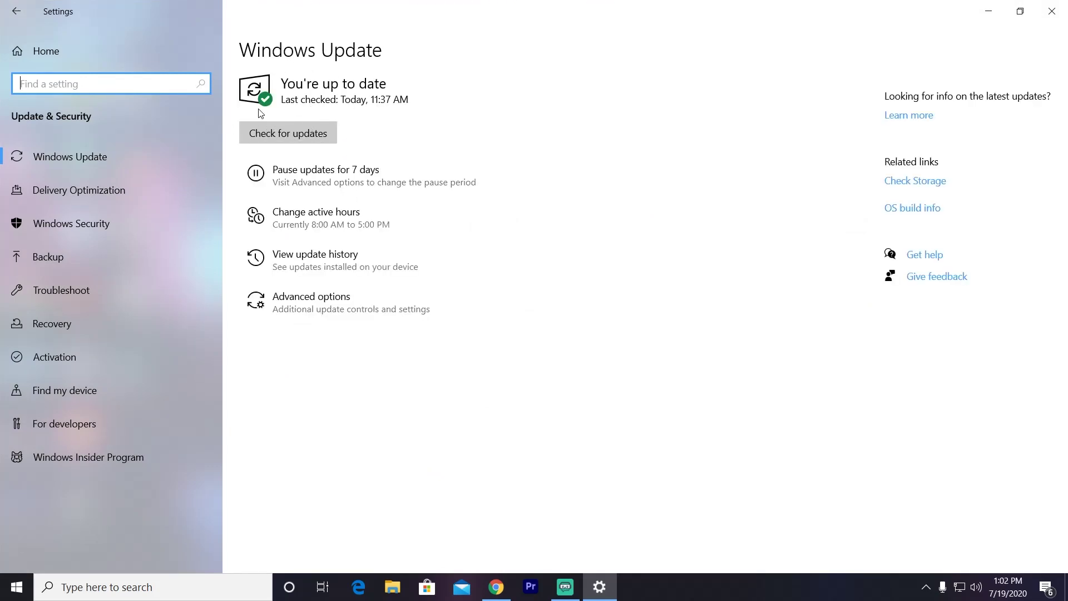
click(282, 129)
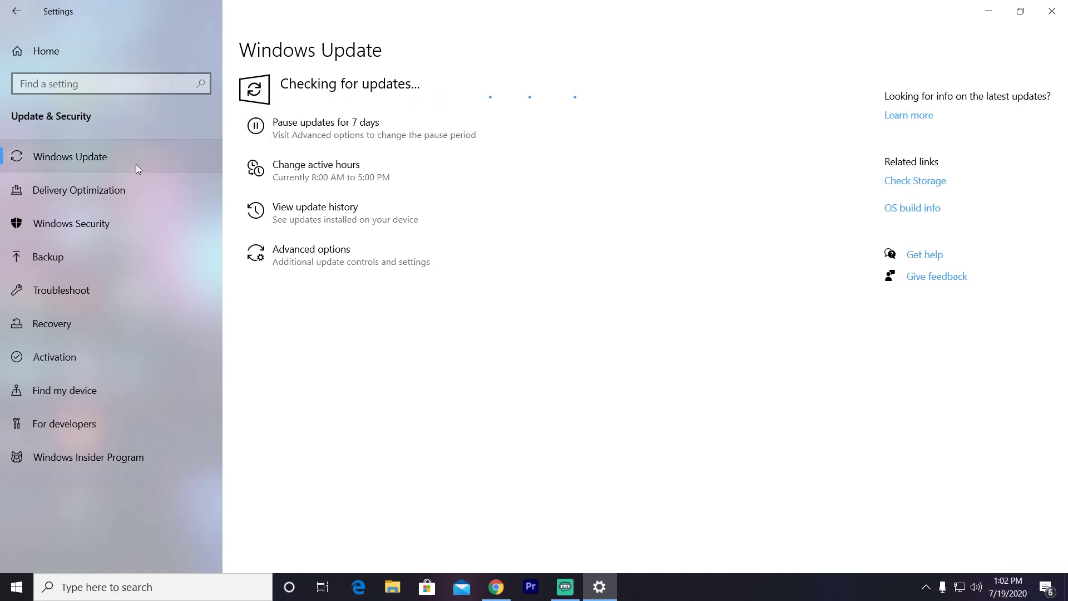
click(89, 196)
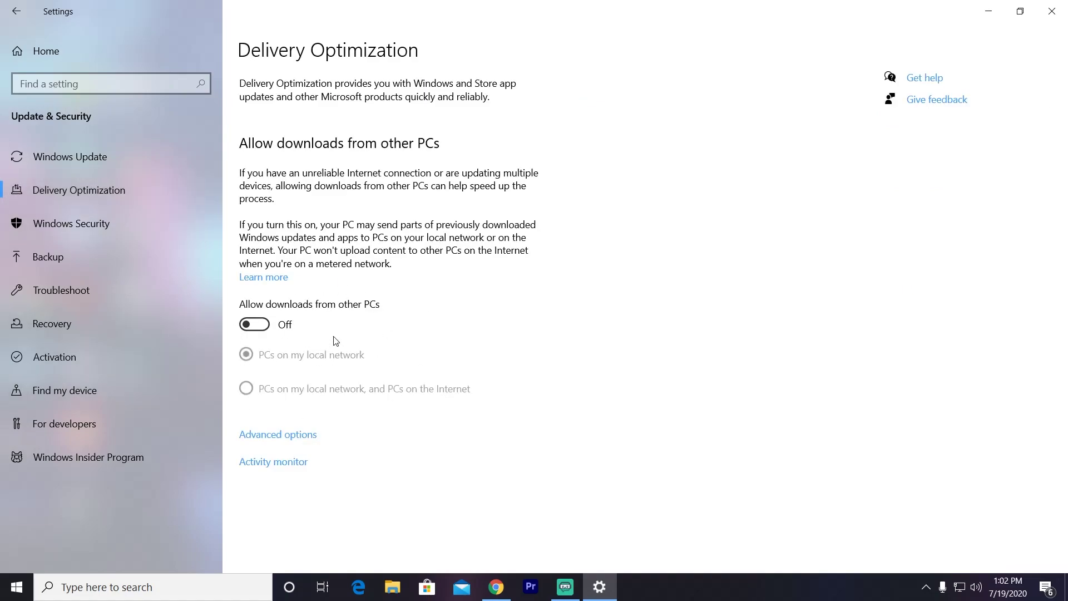
click(29, 55)
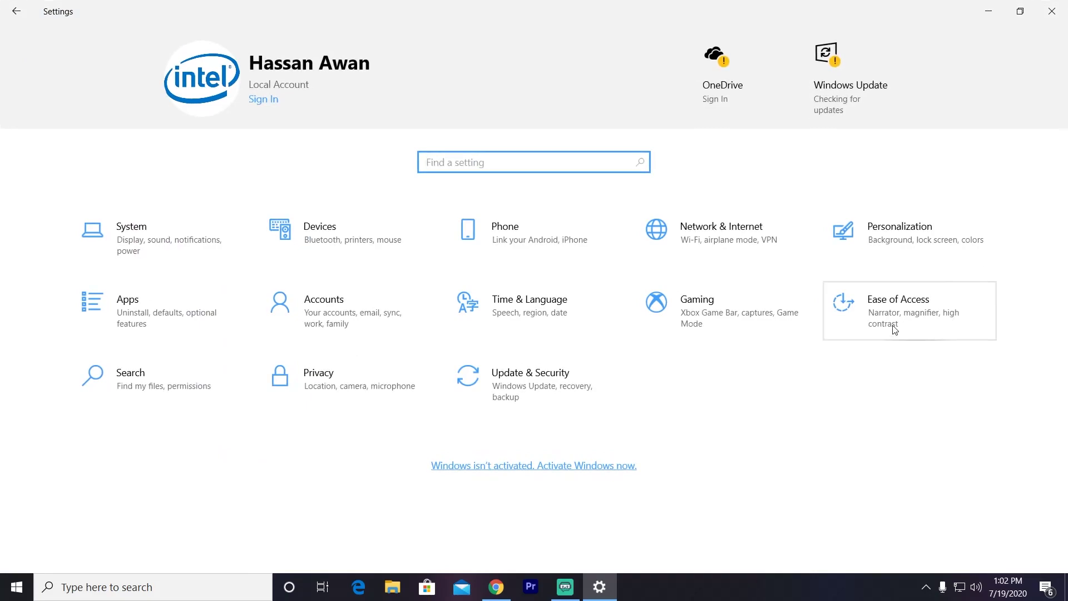
Confirm Xbox Game Bar and Game Mode are both Off, then close Windows Settings.
click(693, 320)
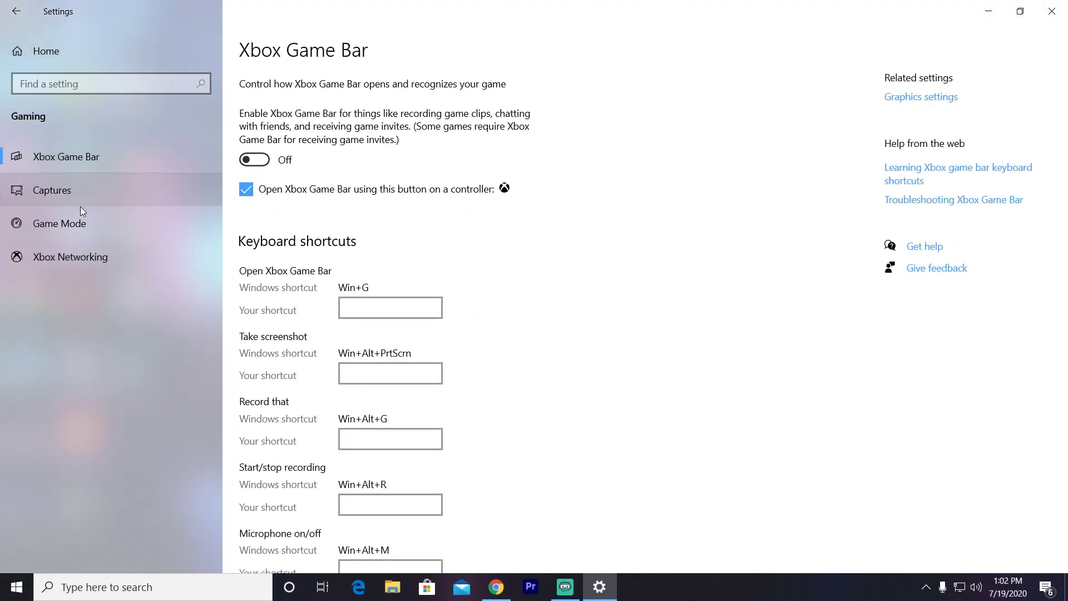
click(66, 223)
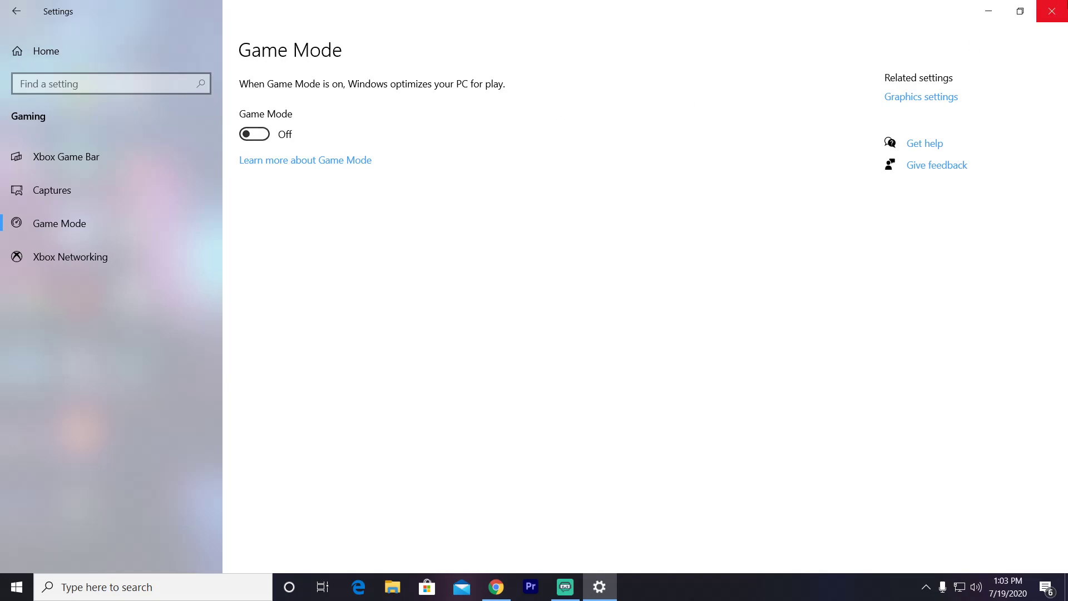
click(1052, 11)
In Task Manager's Startup list, disable AnyDesk and Discord.
right_click(808, 587)
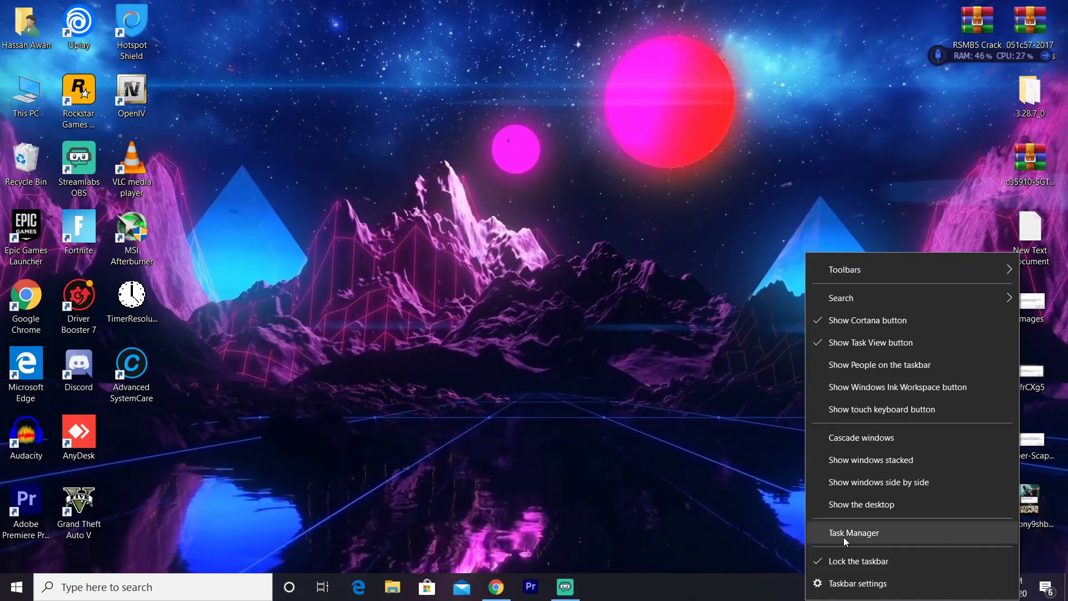
click(844, 534)
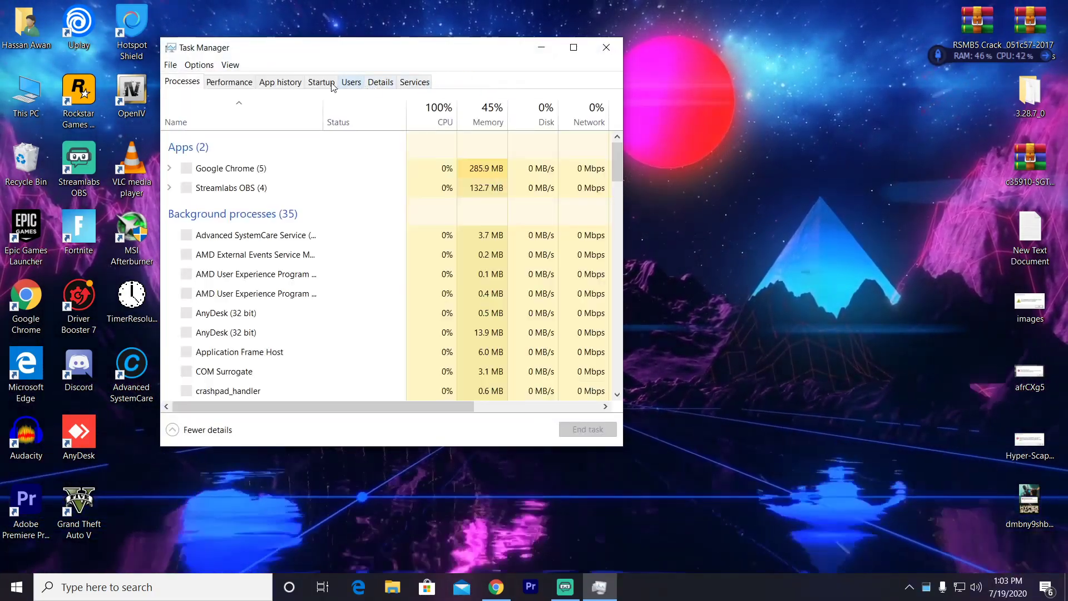
click(333, 83)
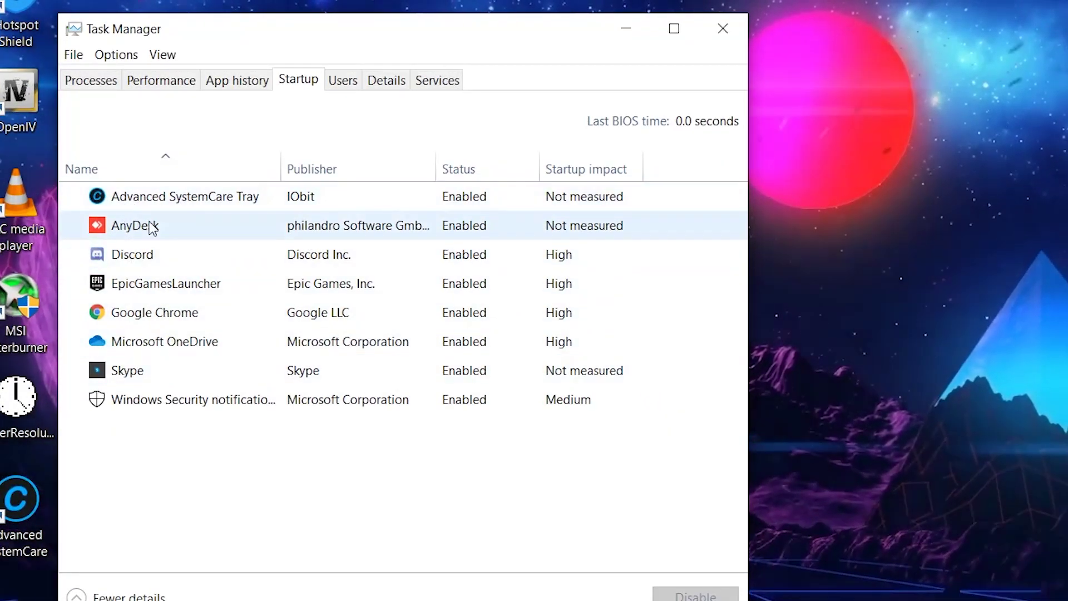
right_click(328, 225)
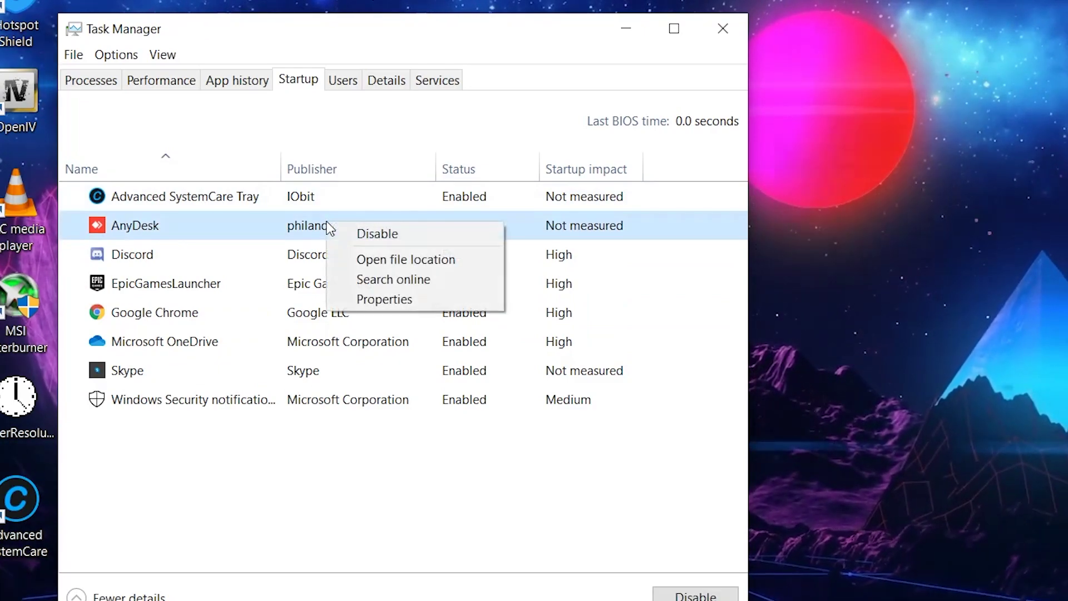
click(393, 233)
click(444, 249)
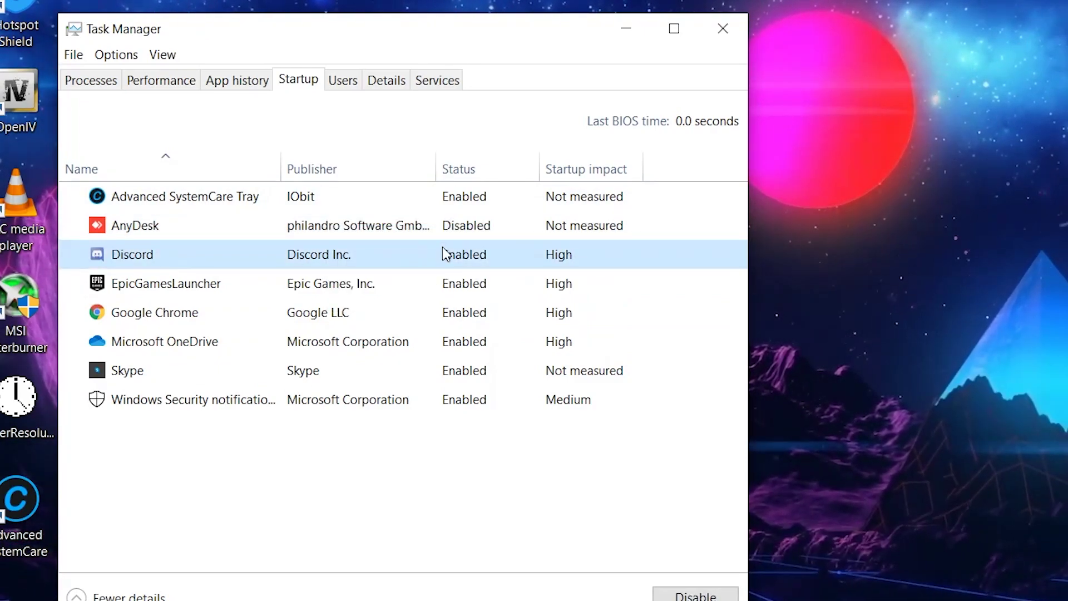
right_click(446, 248)
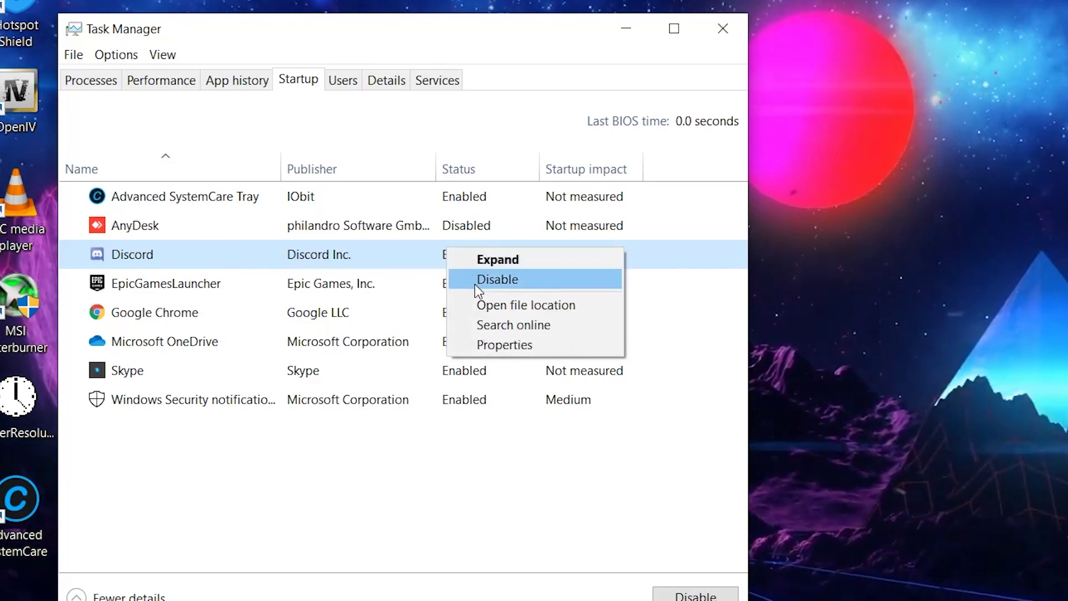
click(475, 282)
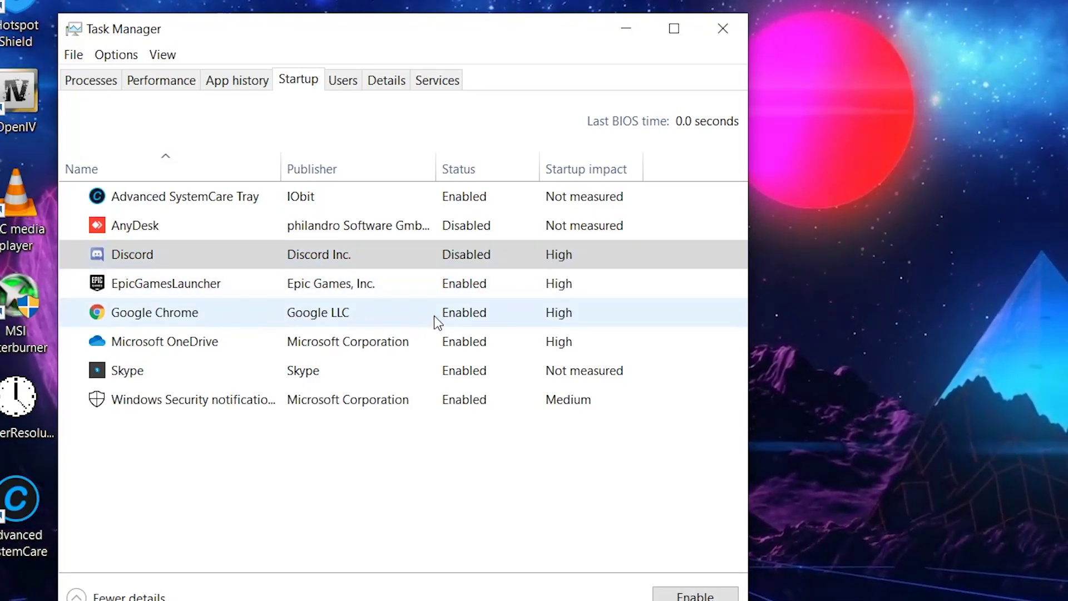
Disable Google Chrome, Microsoft OneDrive and Skype at startup, then close Task Manager.
right_click(459, 318)
click(471, 349)
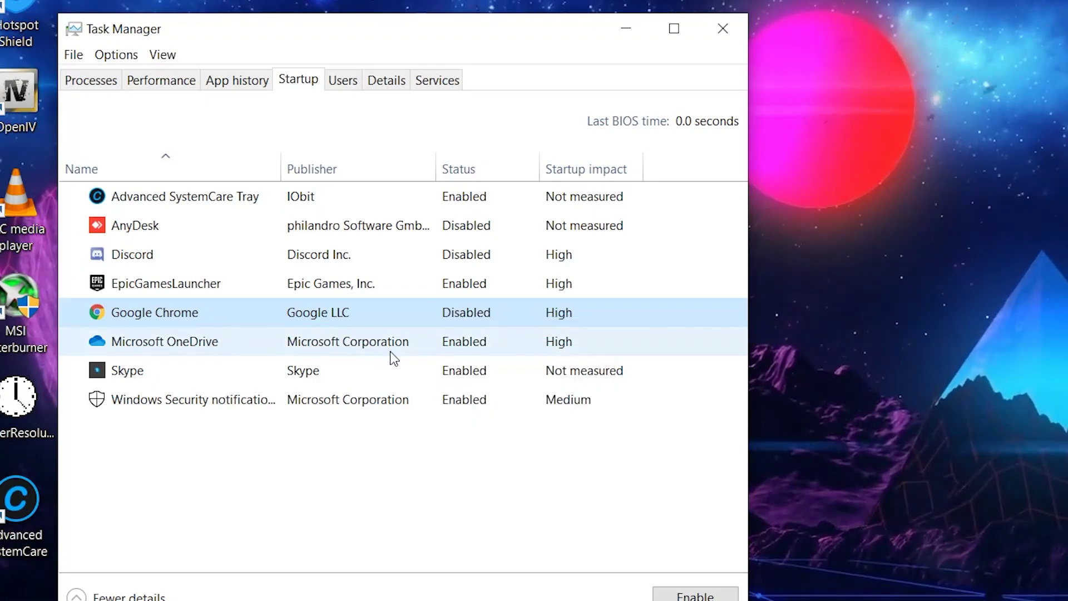
right_click(459, 346)
click(390, 367)
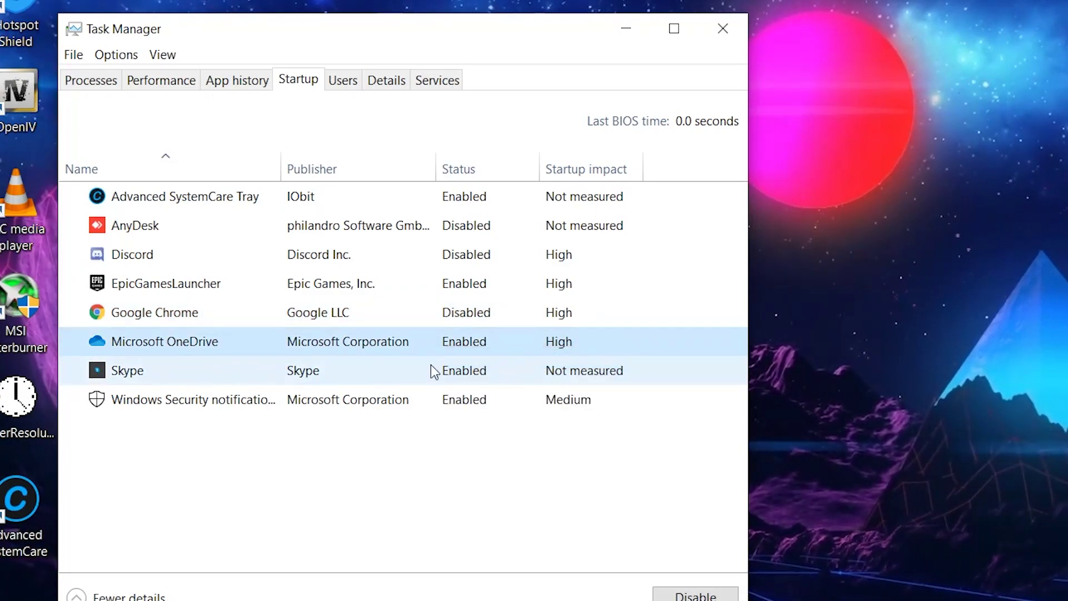
right_click(455, 370)
click(472, 383)
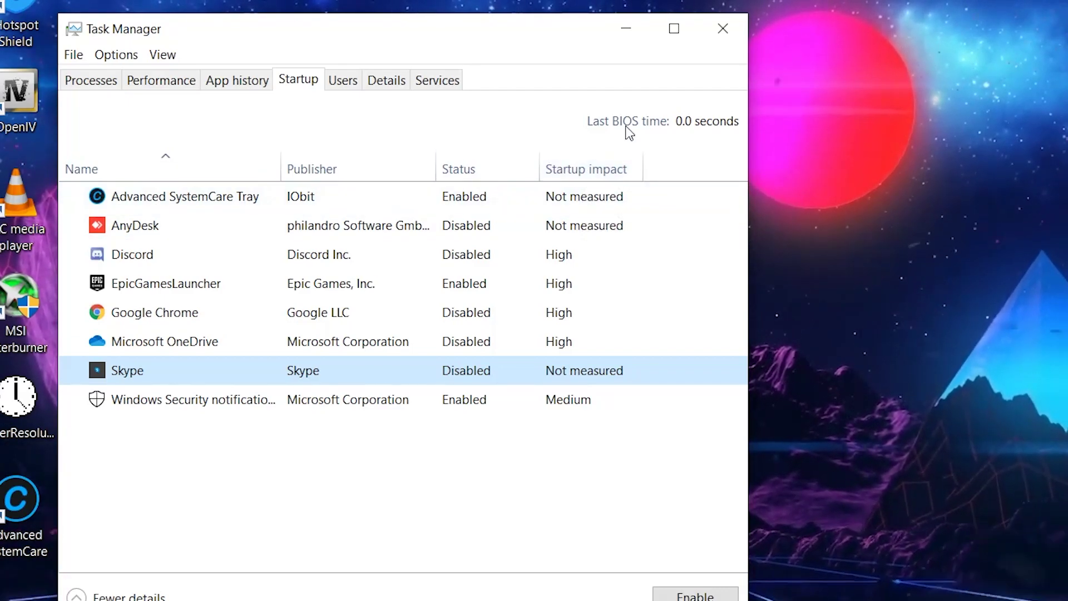
click(723, 28)
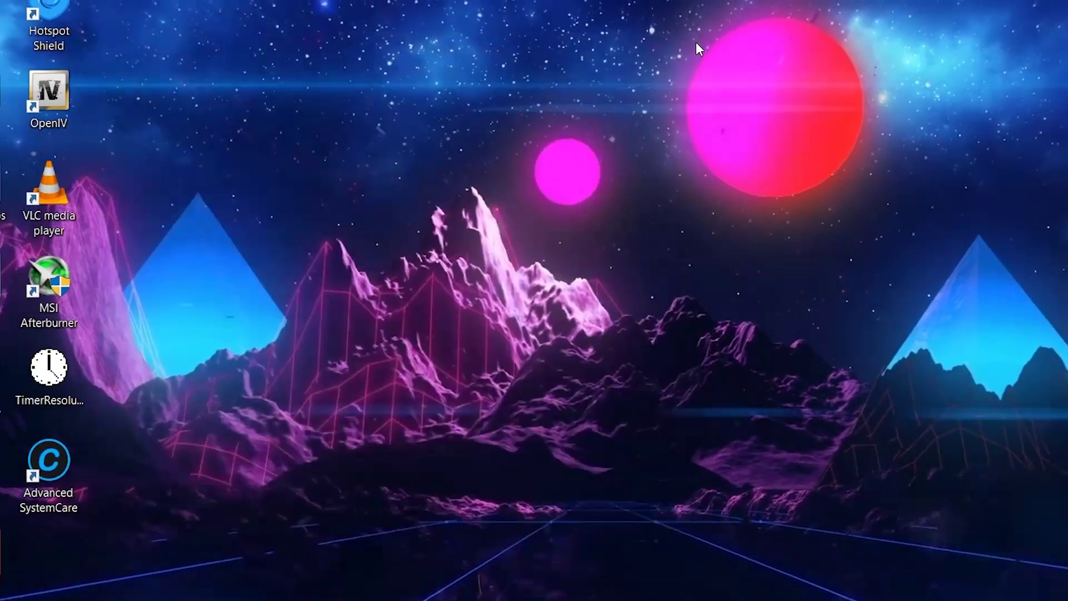